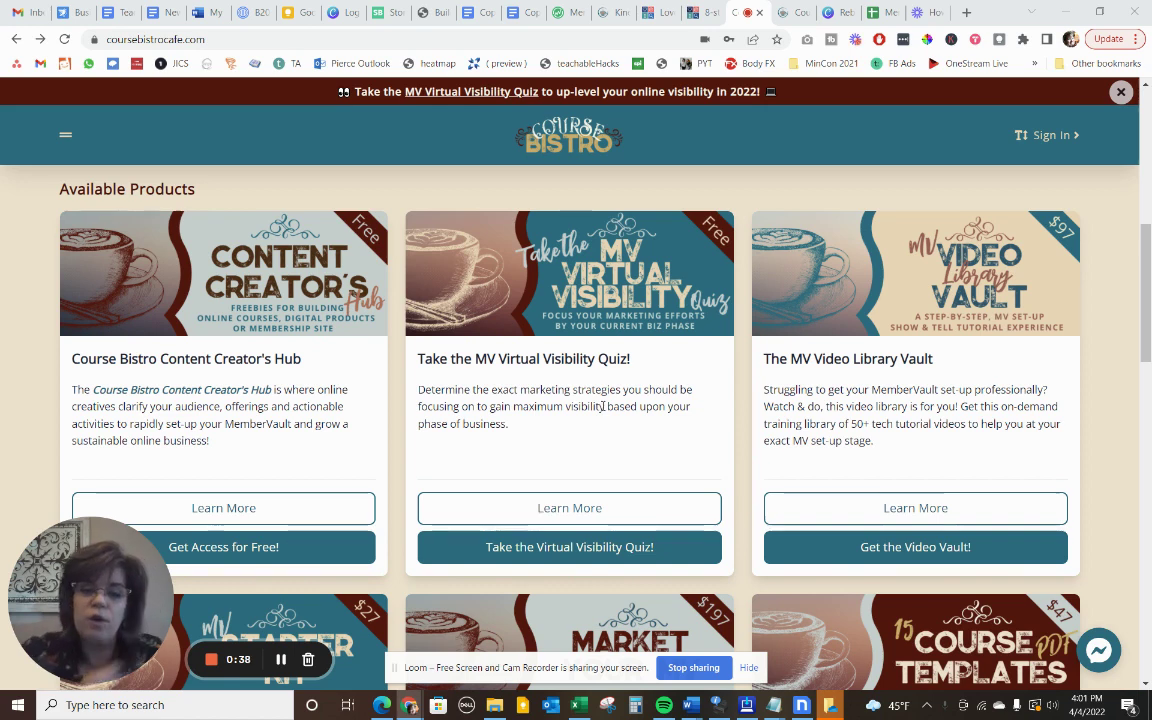
# Dismiss the quiz signup panel, browse the course page, and switch to the quiz product's admin tab.
pyautogui.click(540, 547)
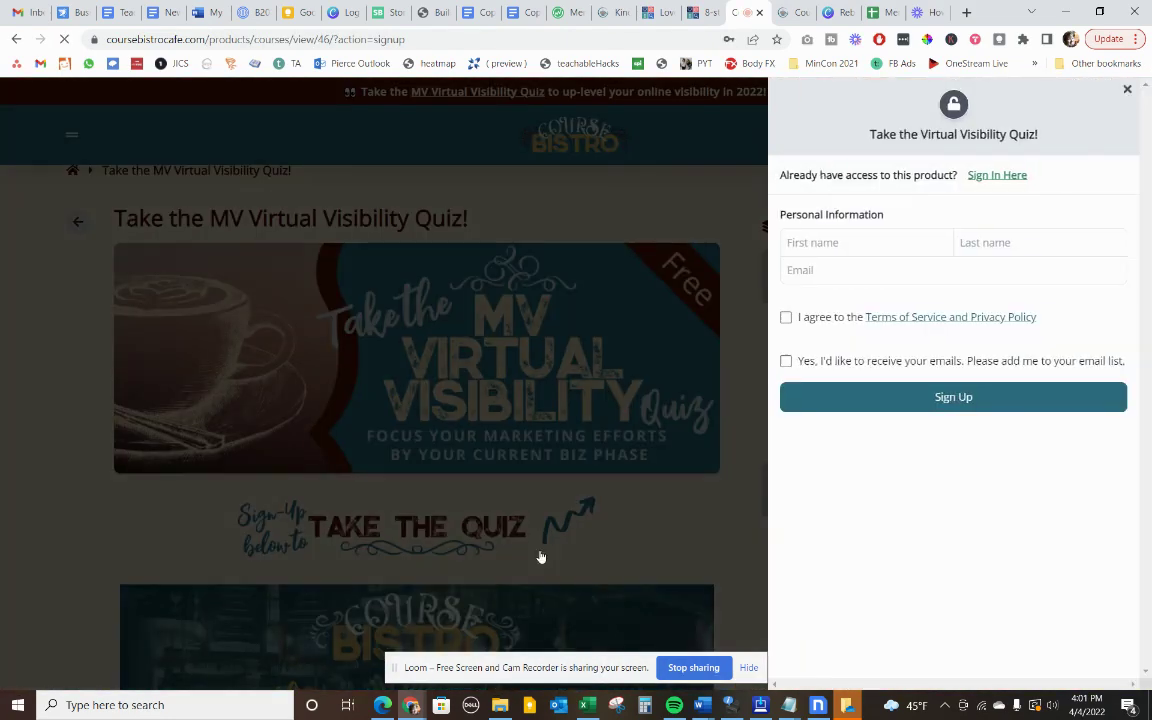
pyautogui.click(1127, 89)
pyautogui.moveTo(1148, 120); pyautogui.dragTo(1149, 306)
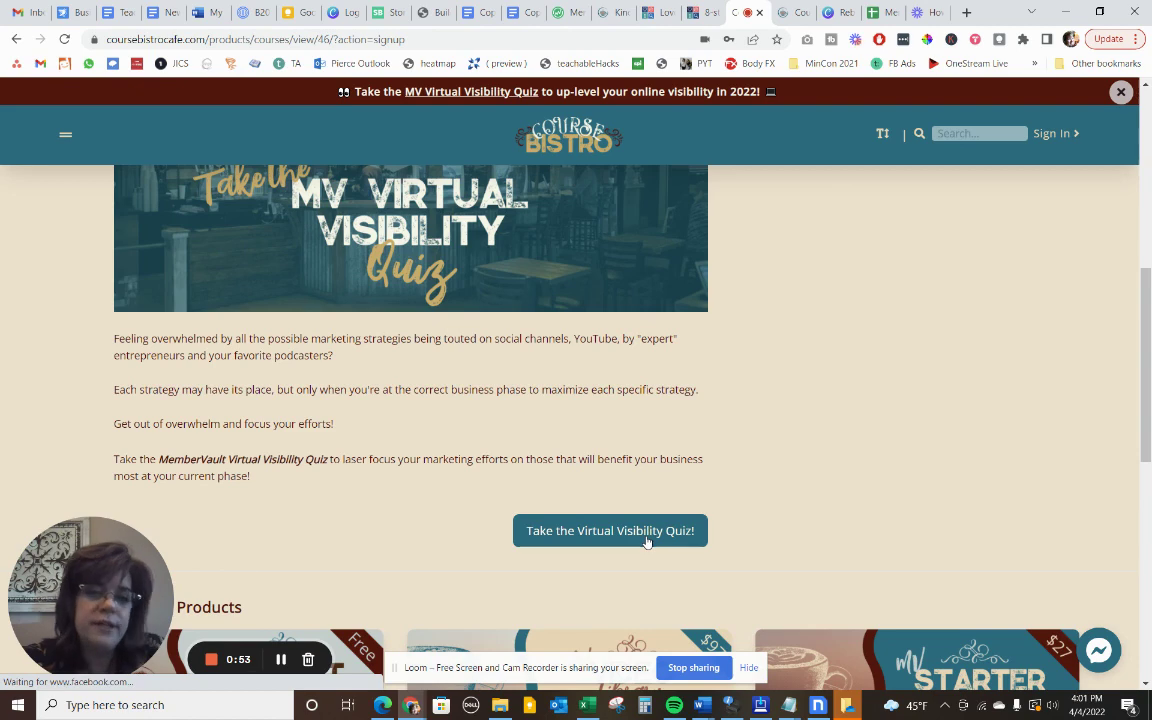
pyautogui.moveTo(1149, 317); pyautogui.dragTo(1149, 150)
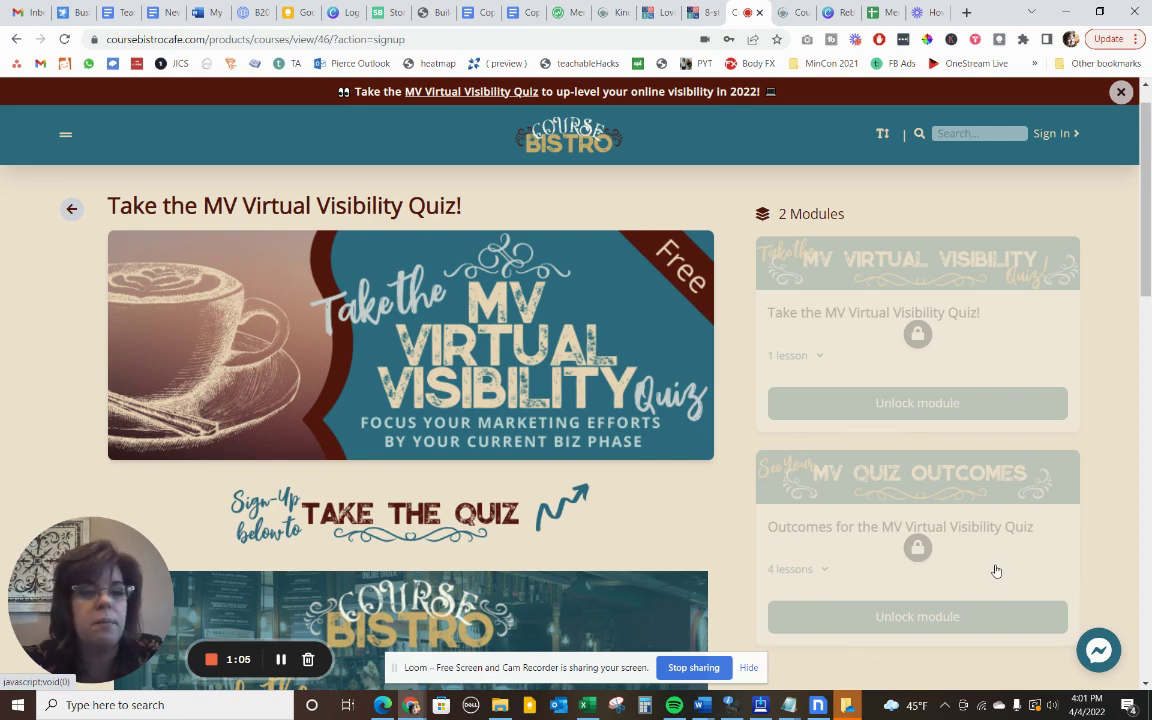
pyautogui.click(789, 20)
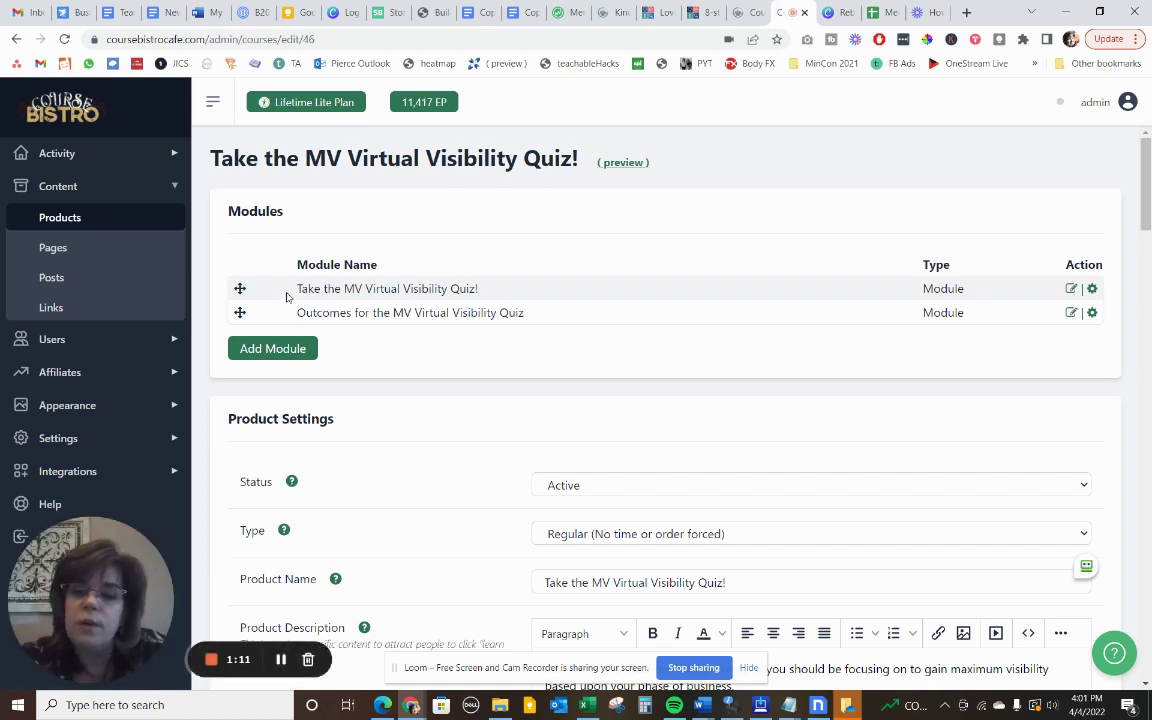
# Open the 'Outcomes for the MV Virtual Visibility Quiz' module from the Modules table.
pyautogui.moveTo(295, 290); pyautogui.dragTo(493, 293)
pyautogui.moveTo(297, 312); pyautogui.dragTo(563, 312)
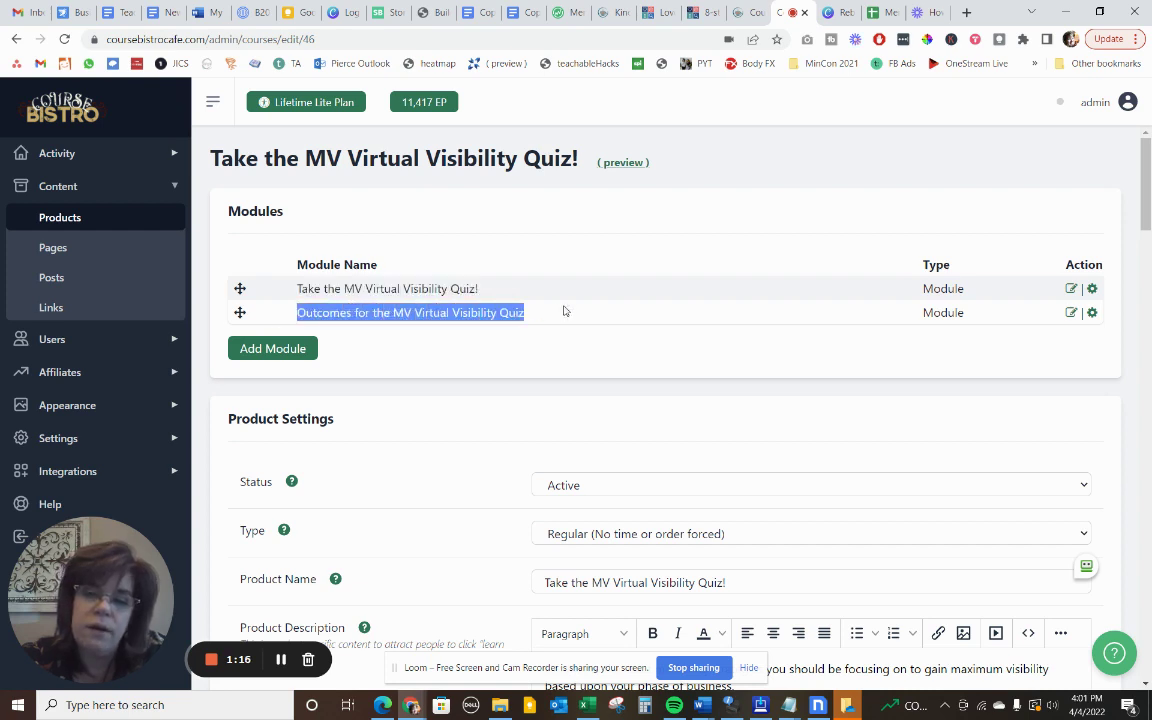
pyautogui.click(1071, 314)
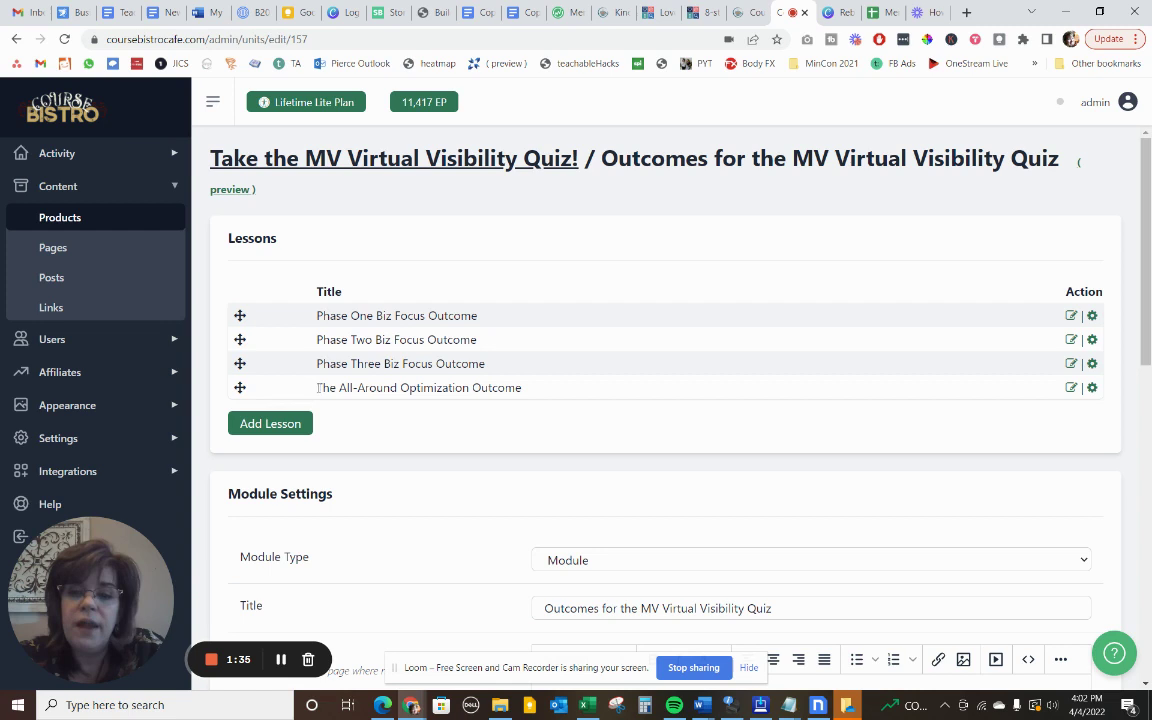
# Highlight 'The All-Around Optimization Outcome' lesson title in the module's lesson list.
pyautogui.moveTo(318, 388); pyautogui.dragTo(563, 380)
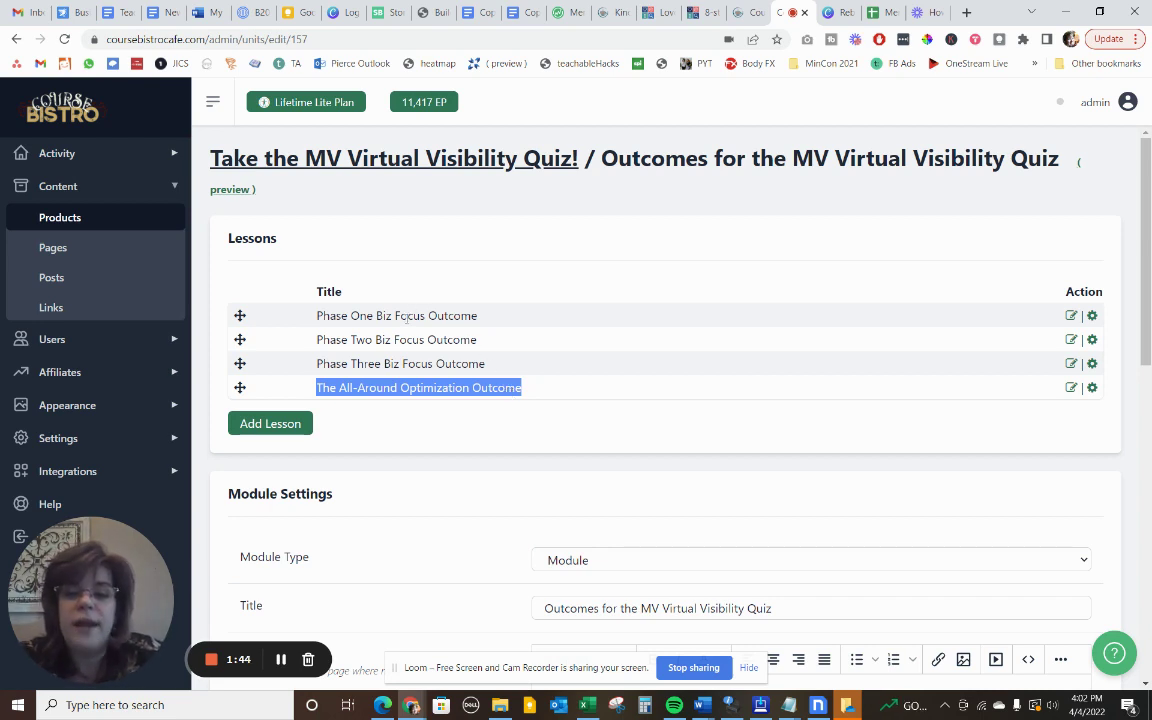
pyautogui.click(474, 312)
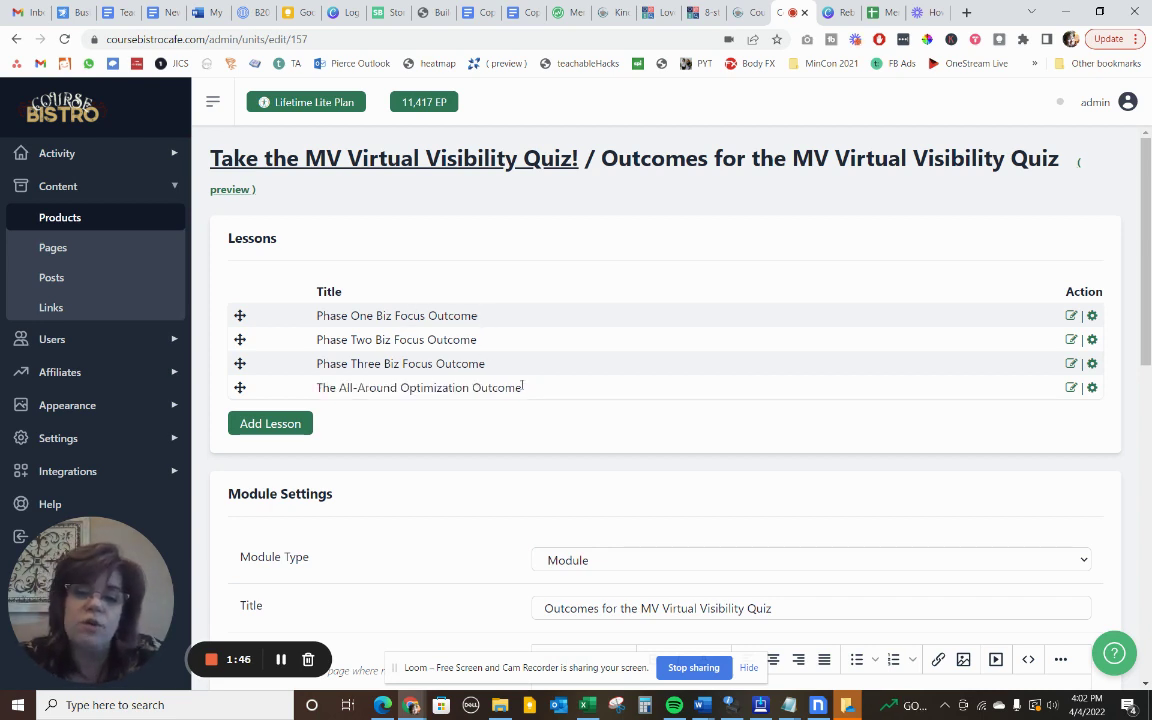
pyautogui.moveTo(522, 388); pyautogui.dragTo(316, 388)
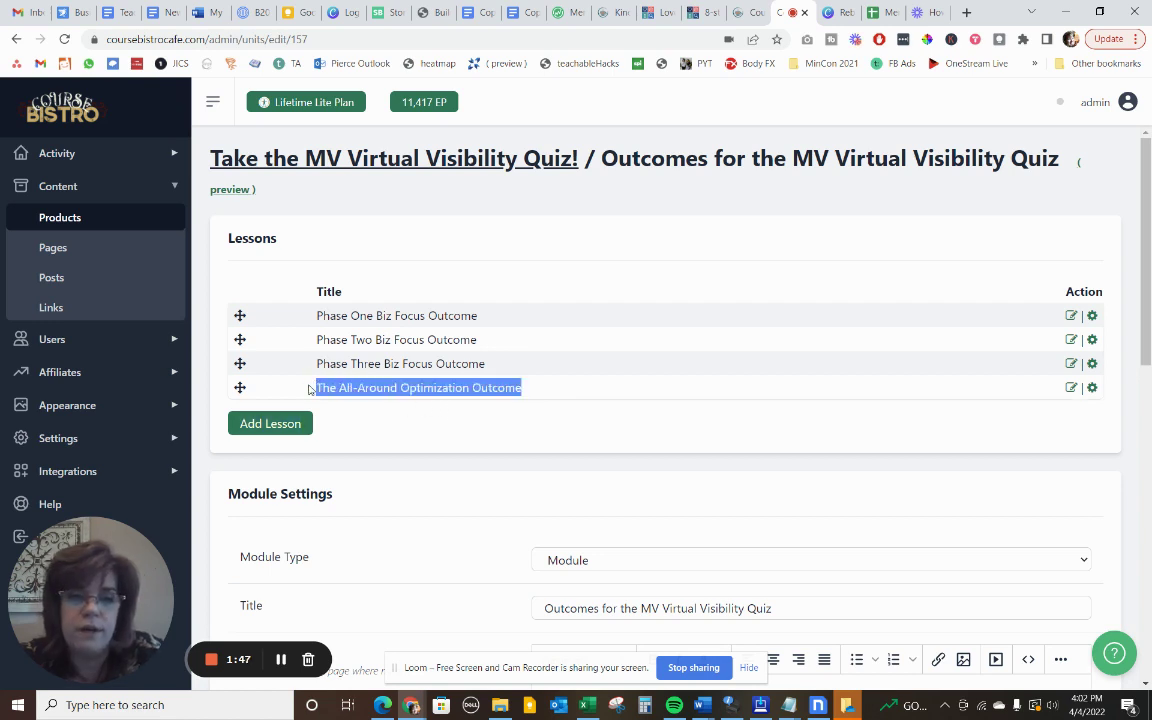
# In the Phase One Biz Focus Outcome lesson, move question 3 to the top of Quiz Questions.
pyautogui.click(1072, 316)
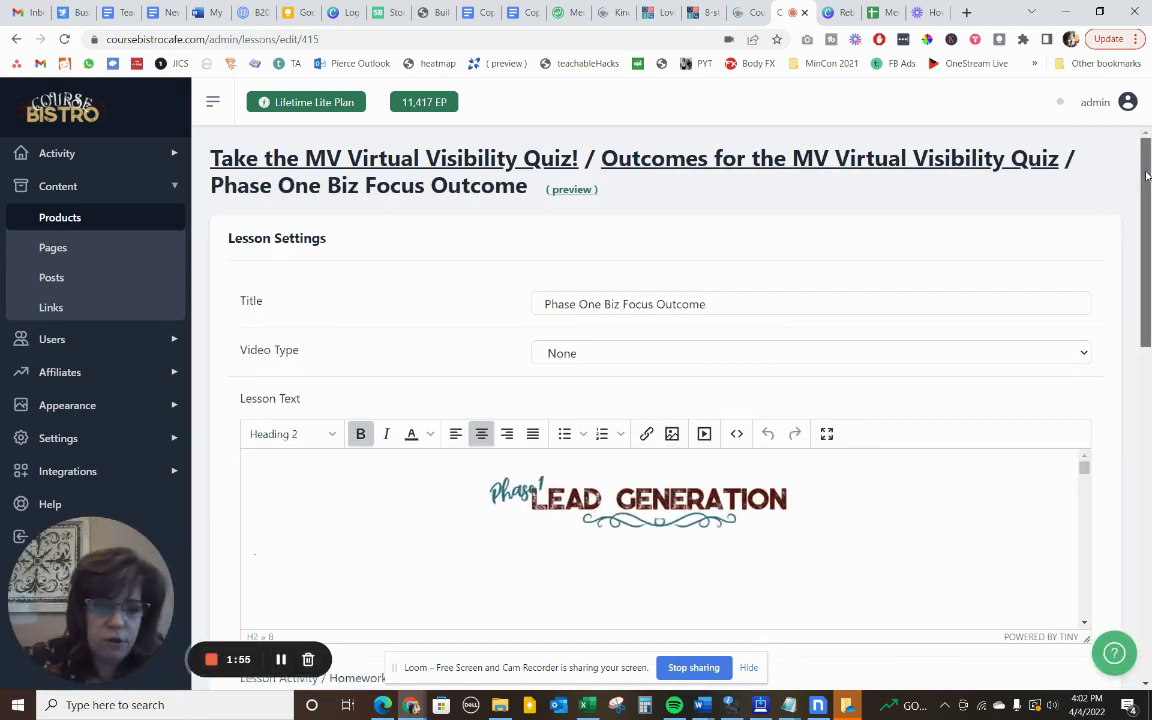
pyautogui.moveTo(1148, 176); pyautogui.dragTo(1148, 508)
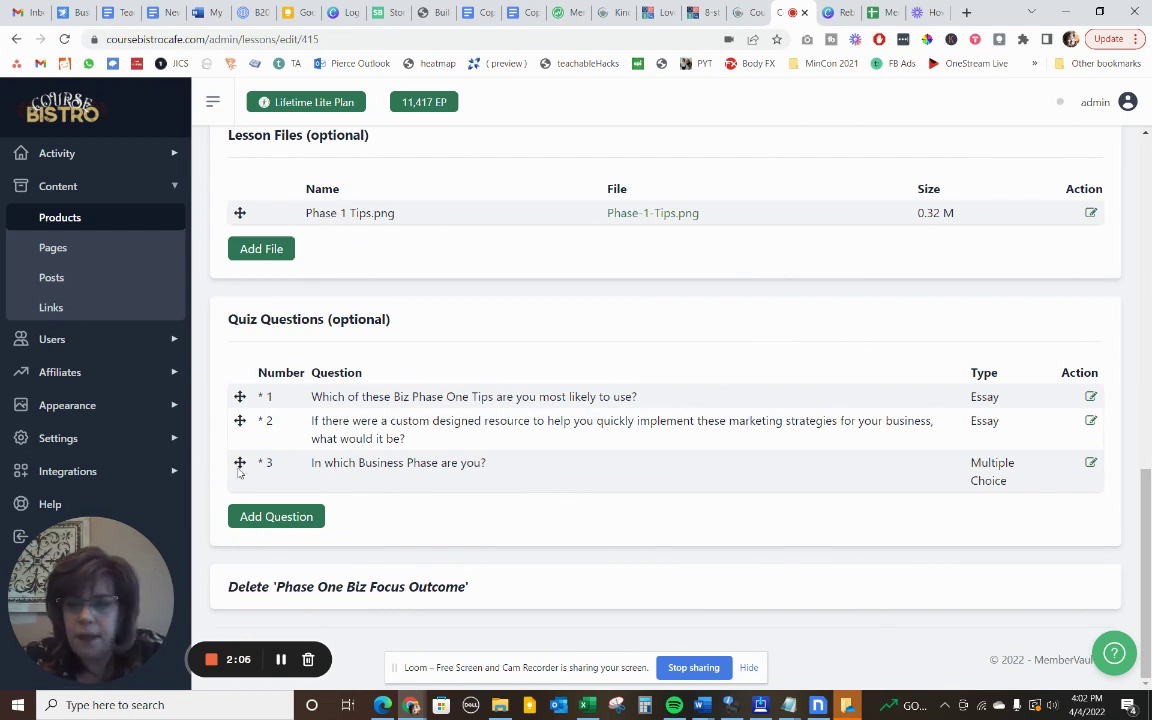
pyautogui.moveTo(240, 468); pyautogui.dragTo(240, 396)
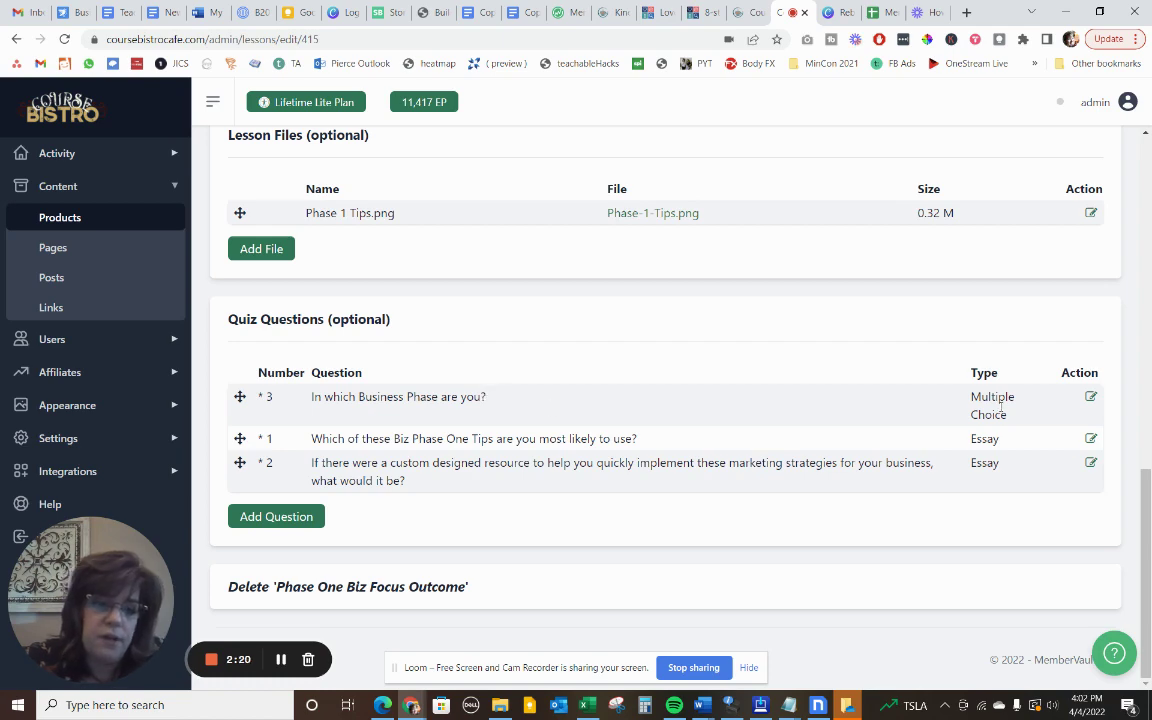
# Open the 'In which Business Phase are you?' question and review its answer choices.
pyautogui.click(1091, 397)
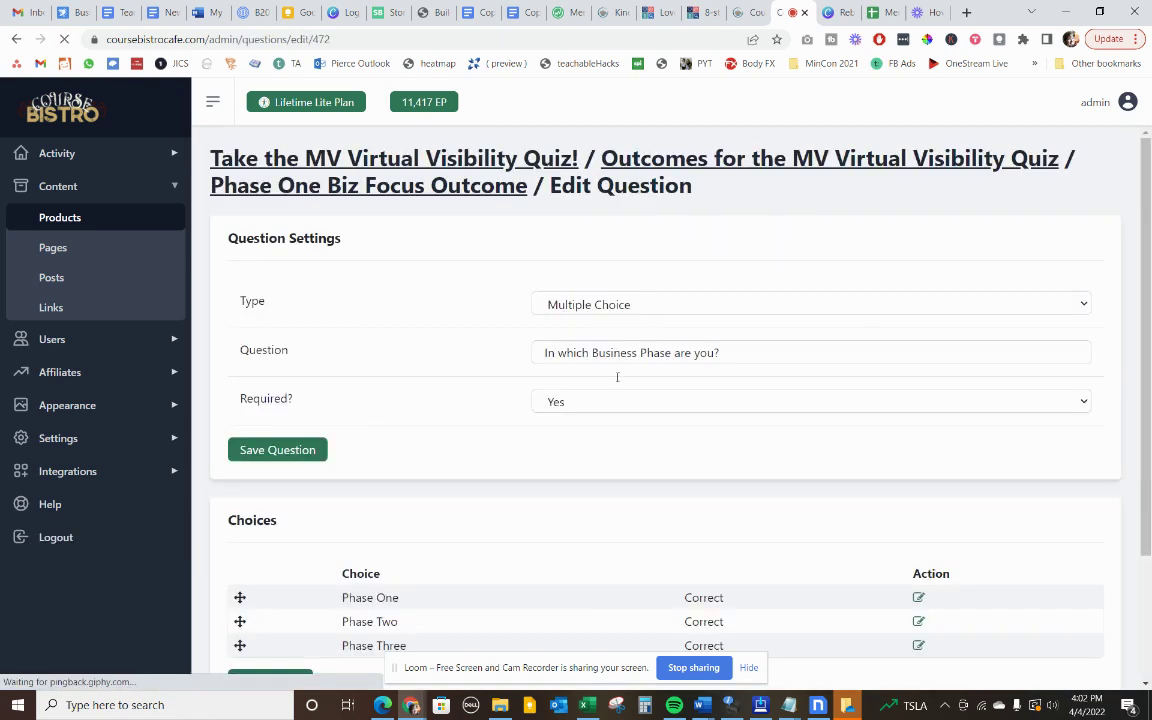
pyautogui.moveTo(1148, 228); pyautogui.dragTo(1150, 288)
pyautogui.scroll(1, 1150, 288)
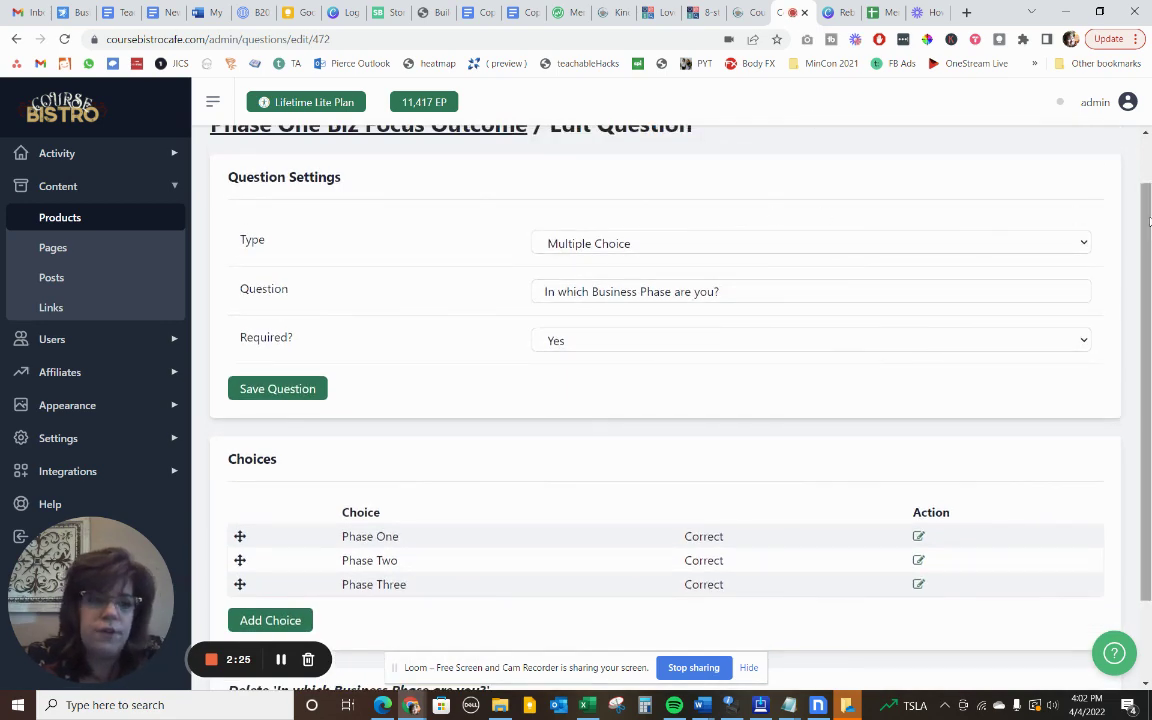
pyautogui.scroll(-1, 1148, 190)
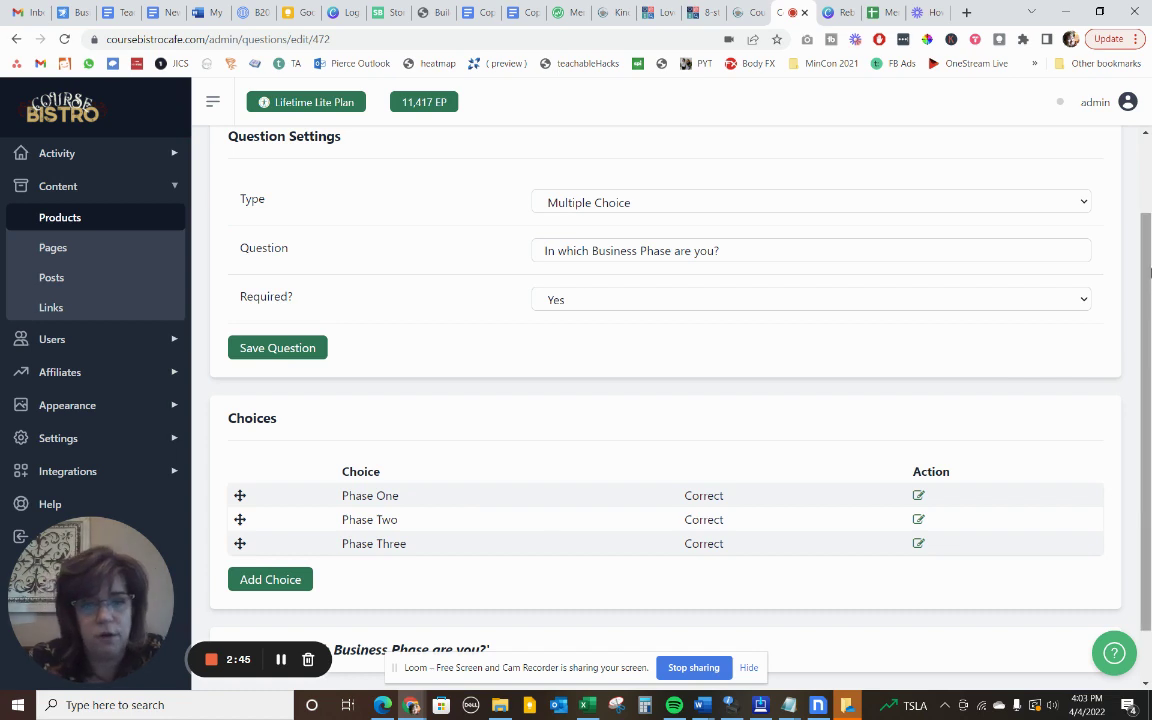
pyautogui.scroll(-2, 373, 450)
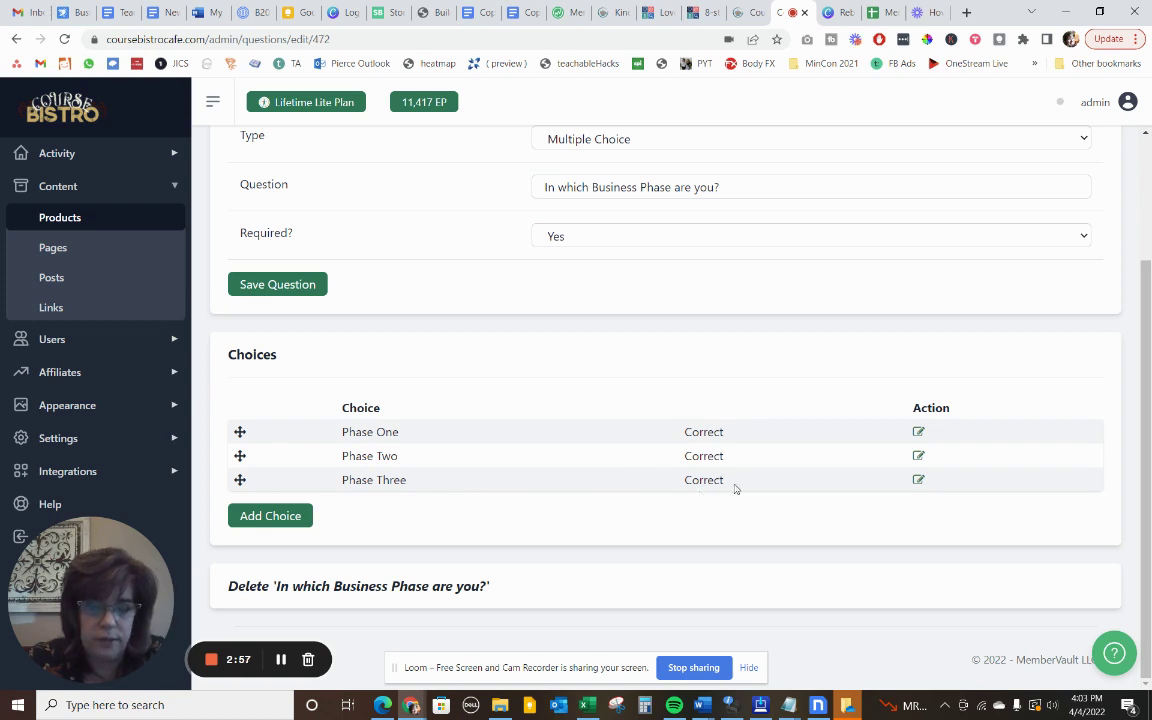
# Set the Phase One choice's 'Is this the correct choice?' to Yes and save it.
pyautogui.click(918, 431)
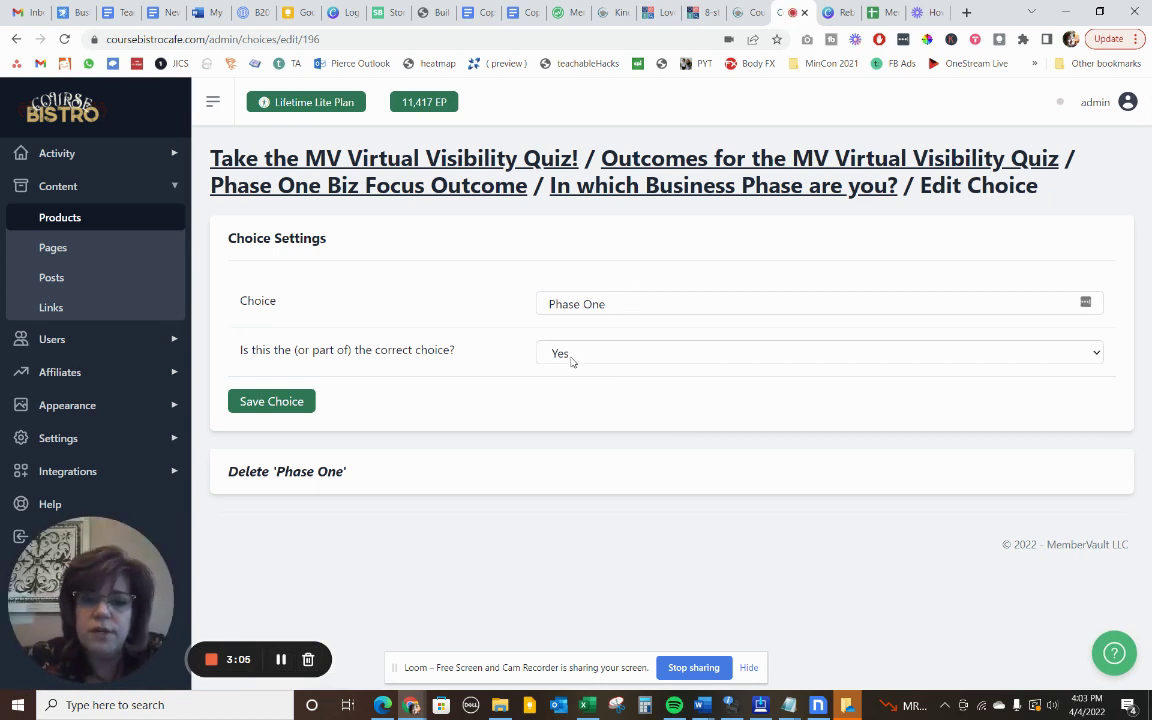
pyautogui.click(572, 358)
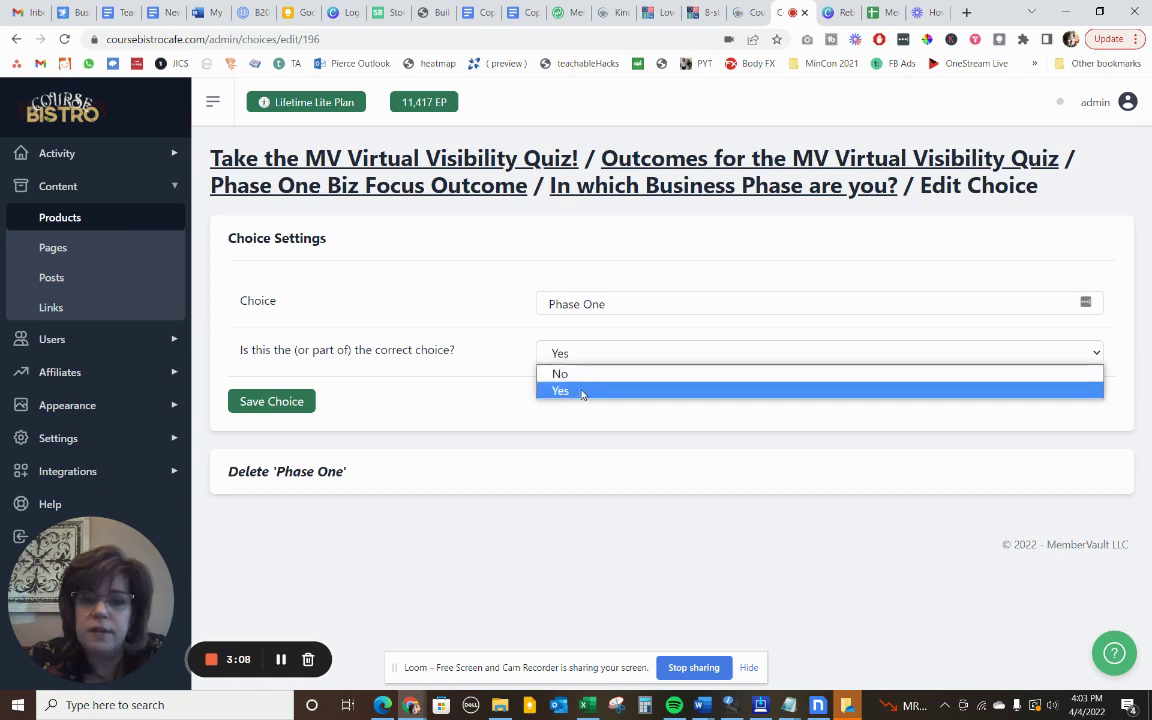
pyautogui.click(581, 392)
pyautogui.click(278, 401)
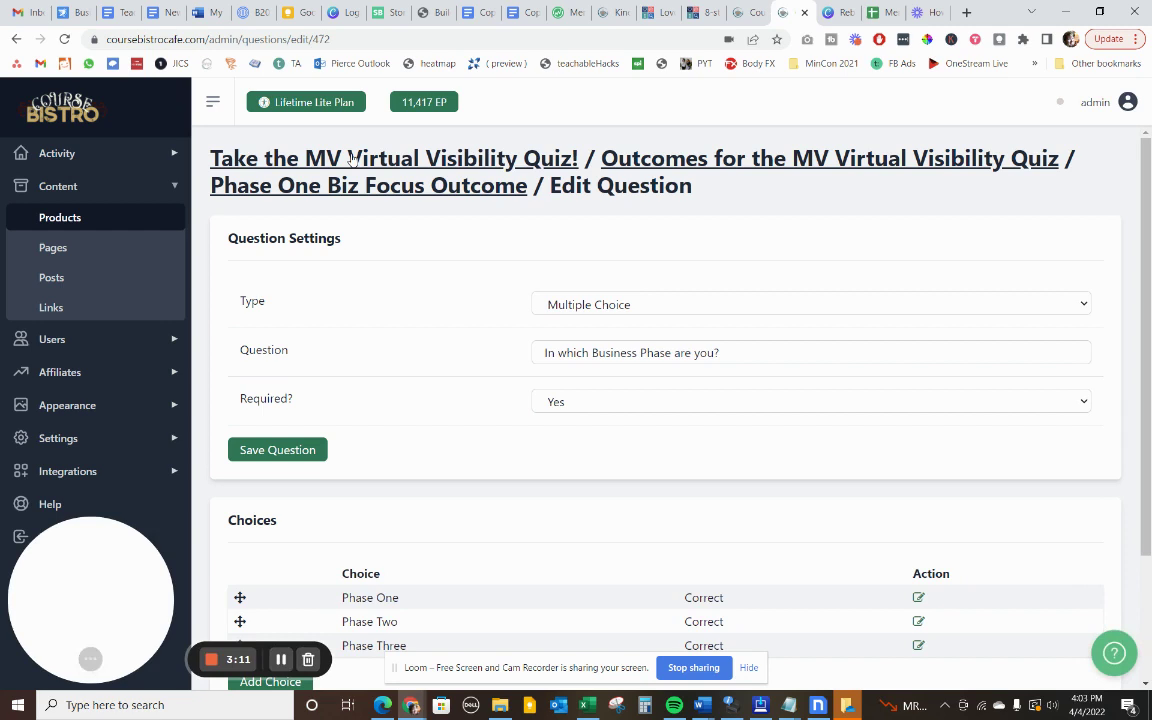
# Return to the quiz product's settings, scroll to Actions, and select the existing 'Quiz' tag name.
pyautogui.click(452, 162)
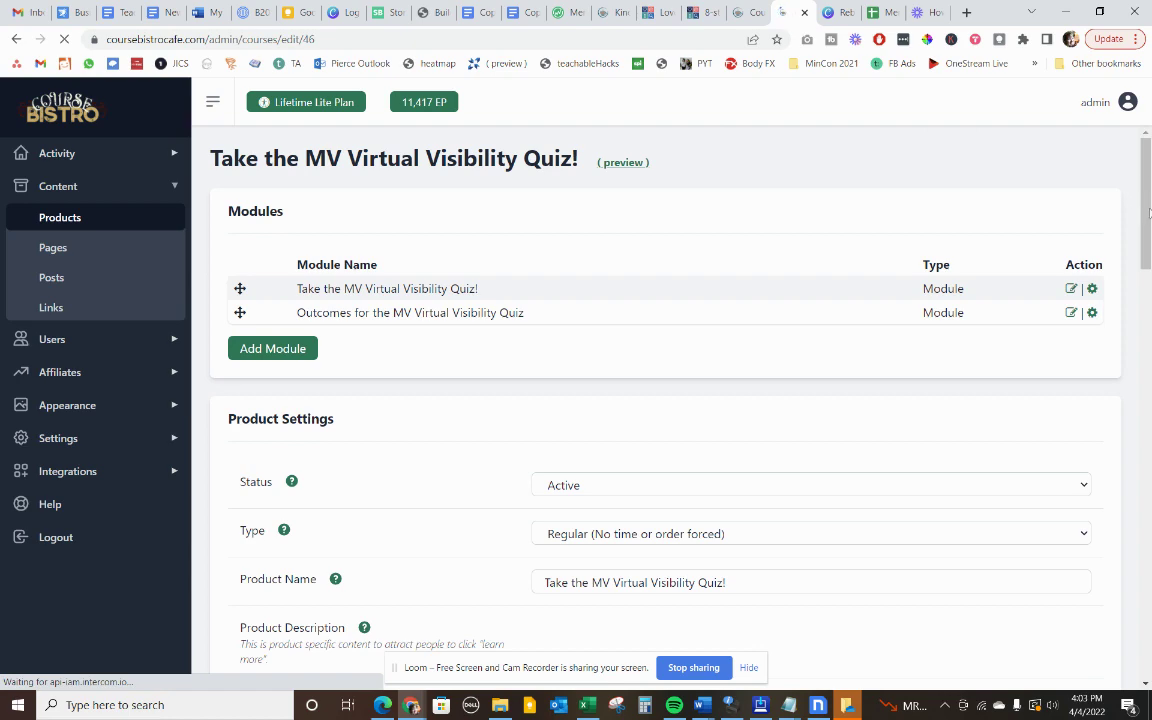
pyautogui.scroll(-2, 1135, 355)
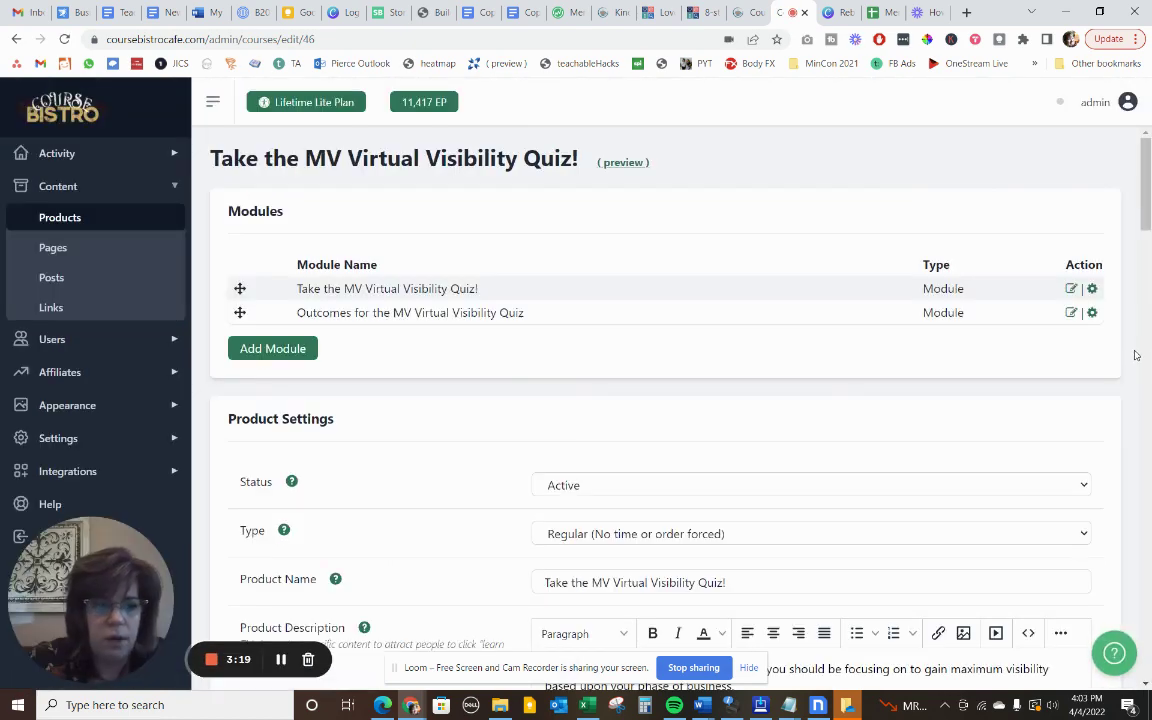
pyautogui.moveTo(1146, 180); pyautogui.dragTo(1149, 401)
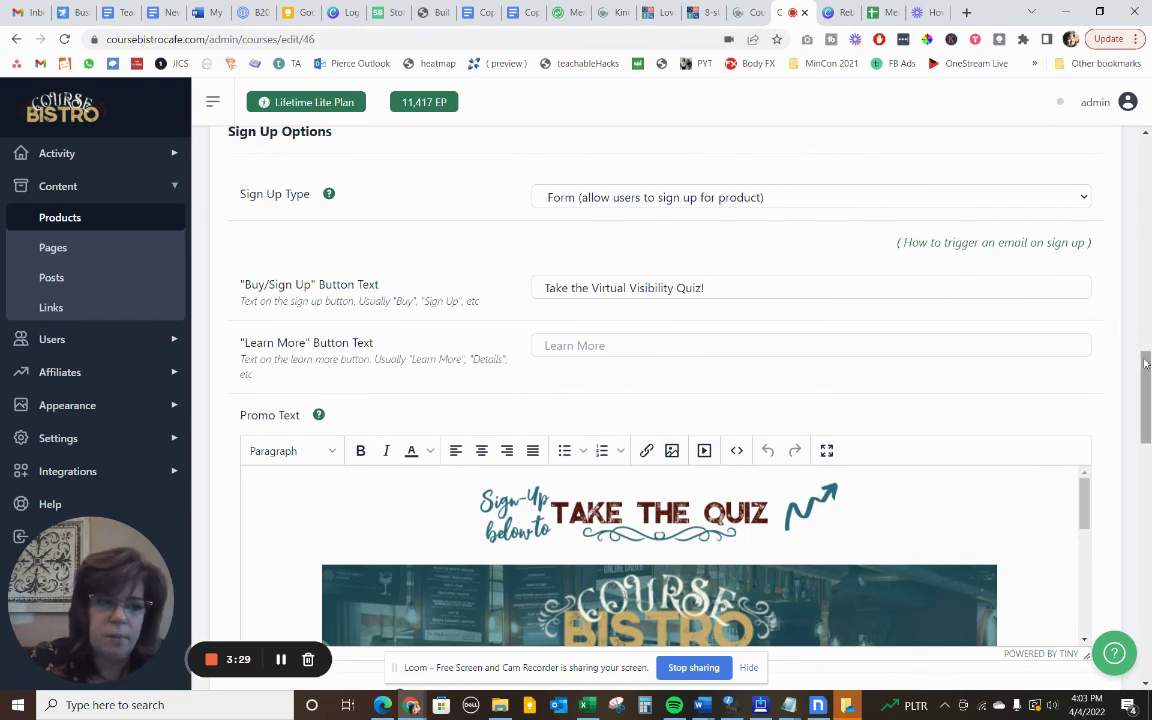
pyautogui.moveTo(1146, 365); pyautogui.dragTo(1149, 615)
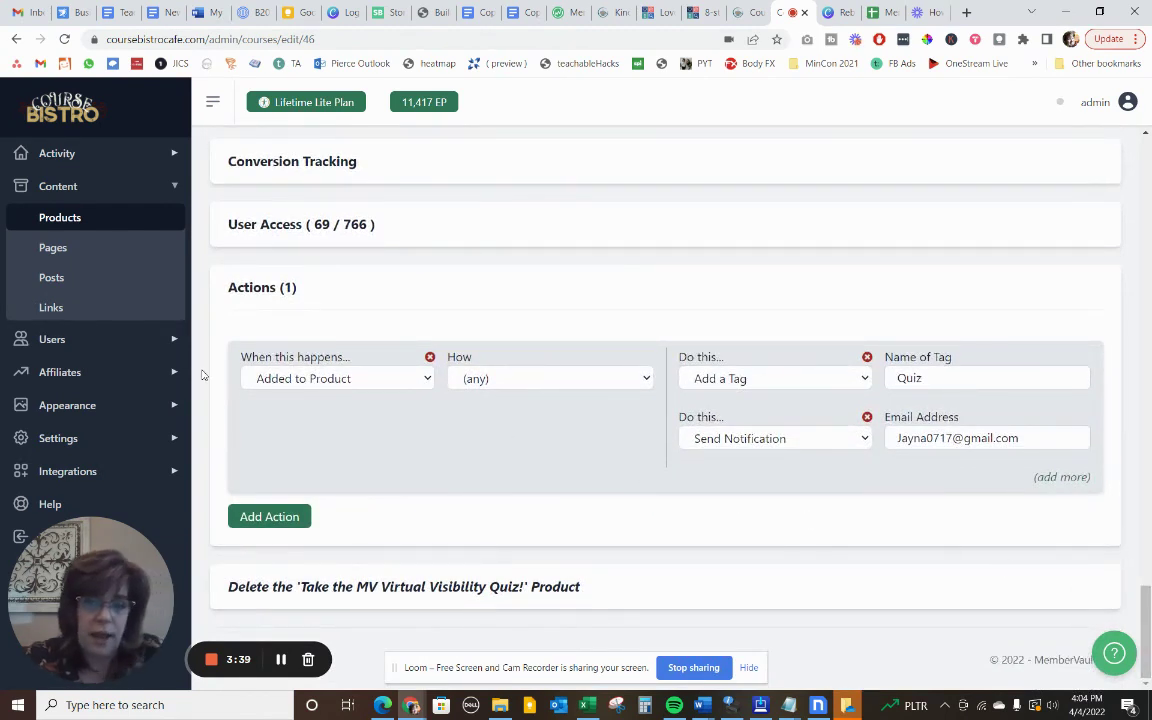
pyautogui.click(958, 386)
pyautogui.doubleClick(958, 386)
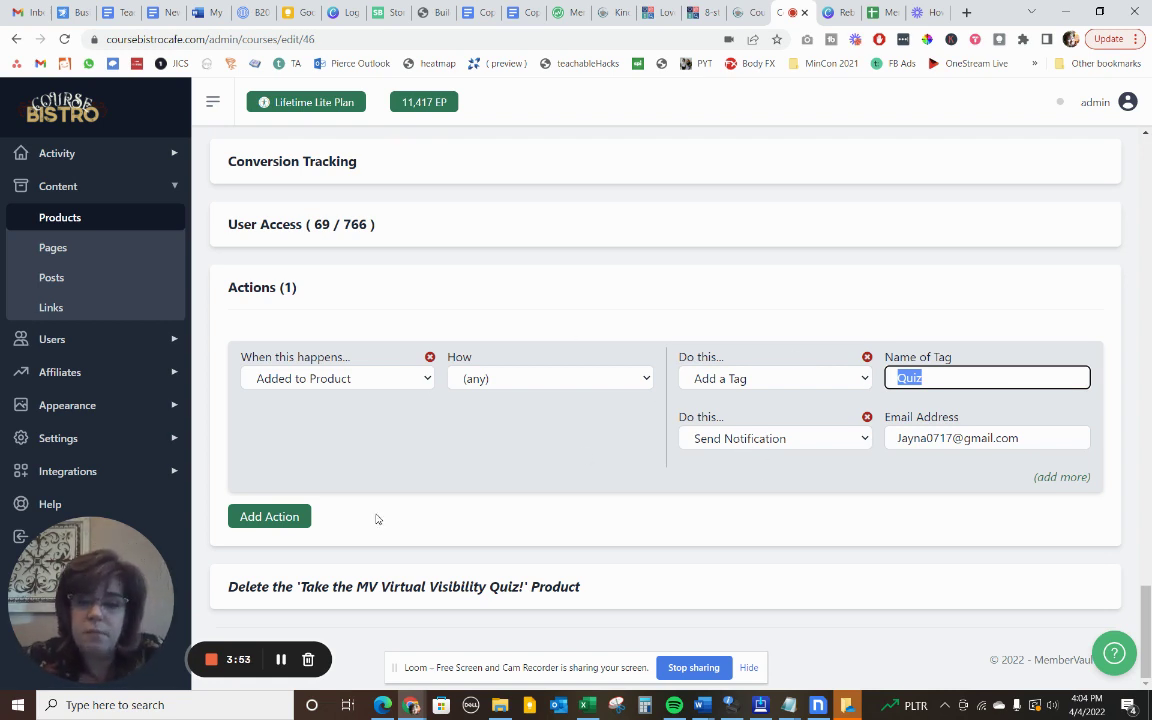
# Add a second action that adds the tag 'Phase One' when the Phase One answer is chosen.
pyautogui.click(296, 518)
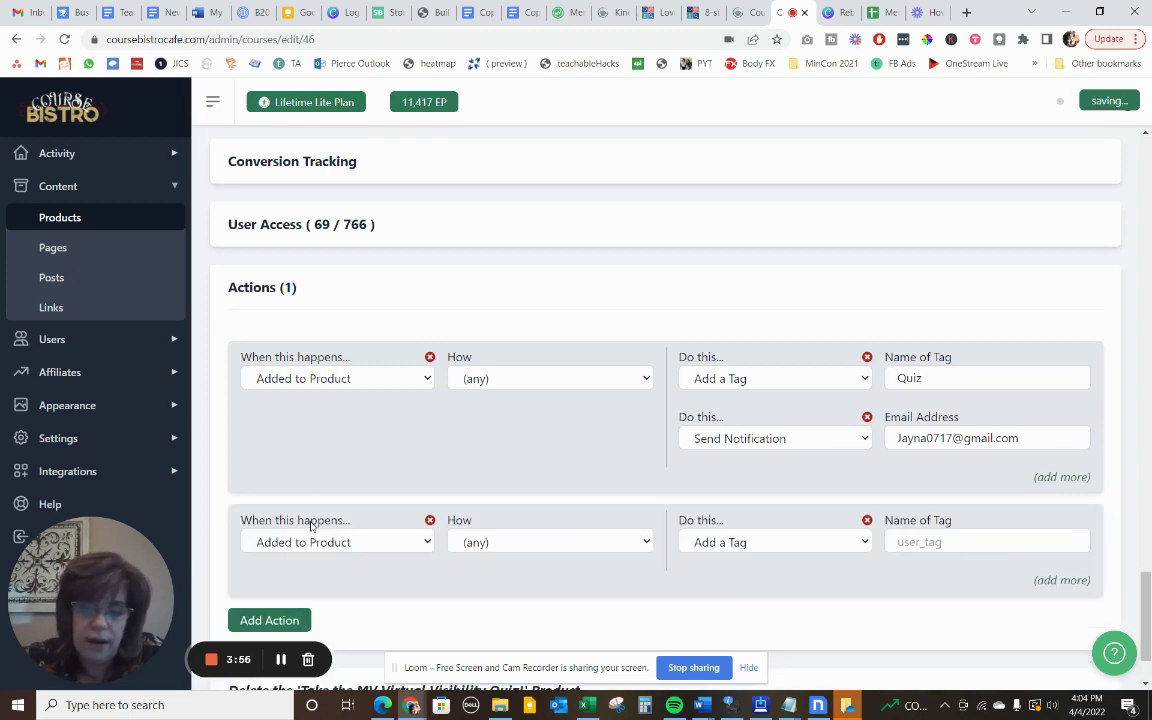
pyautogui.click(419, 543)
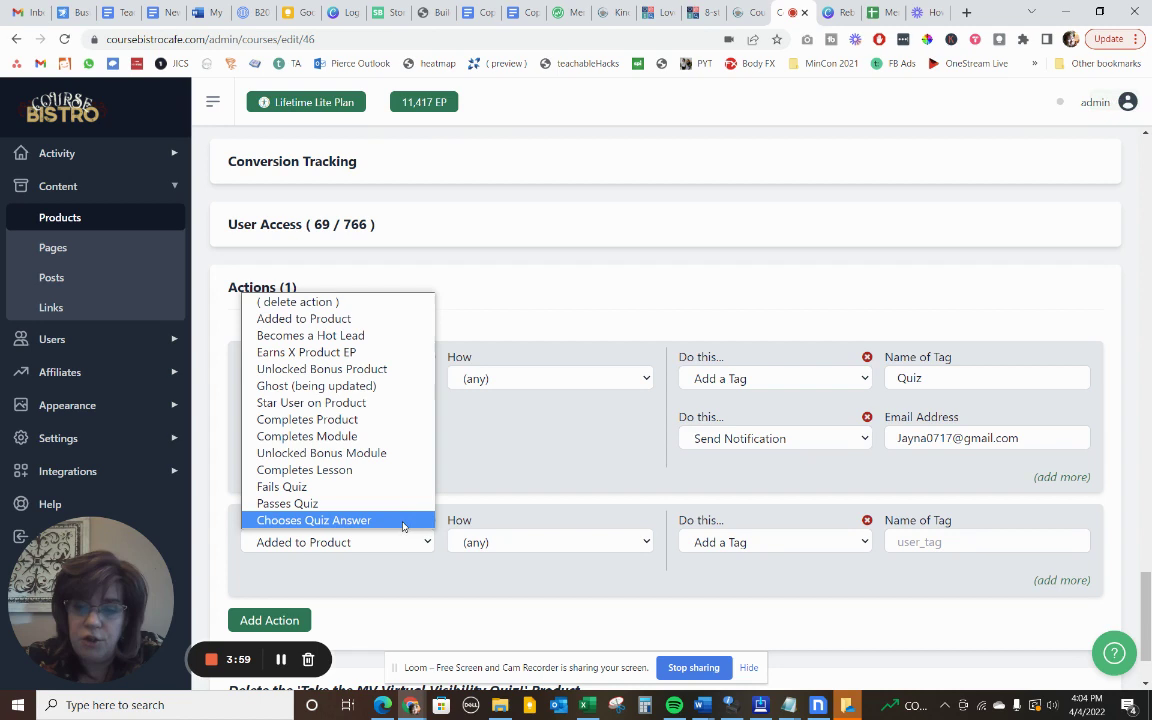
pyautogui.click(403, 520)
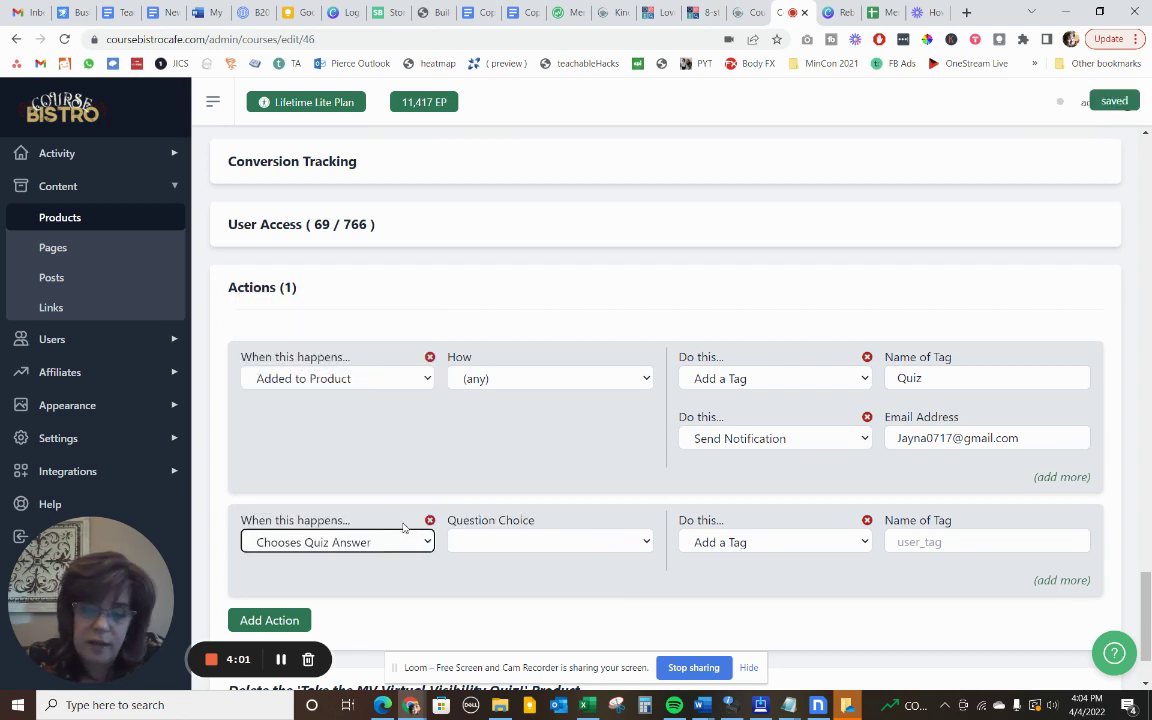
pyautogui.click(489, 543)
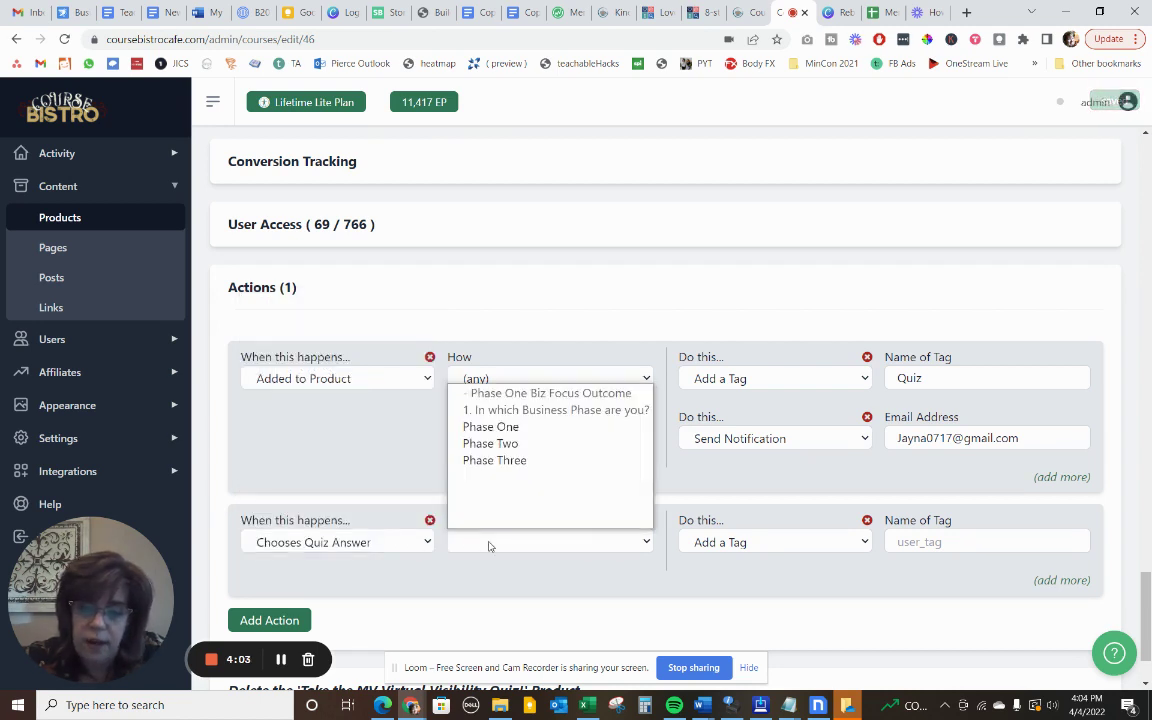
pyautogui.click(474, 428)
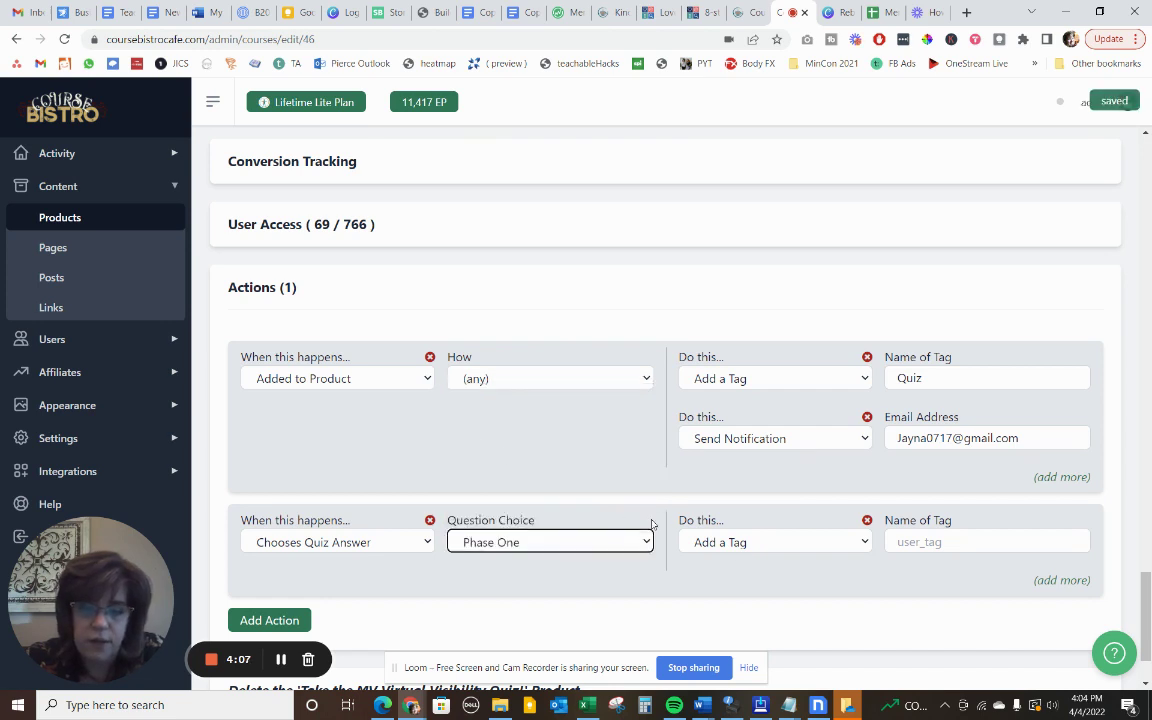
pyautogui.click(928, 540)
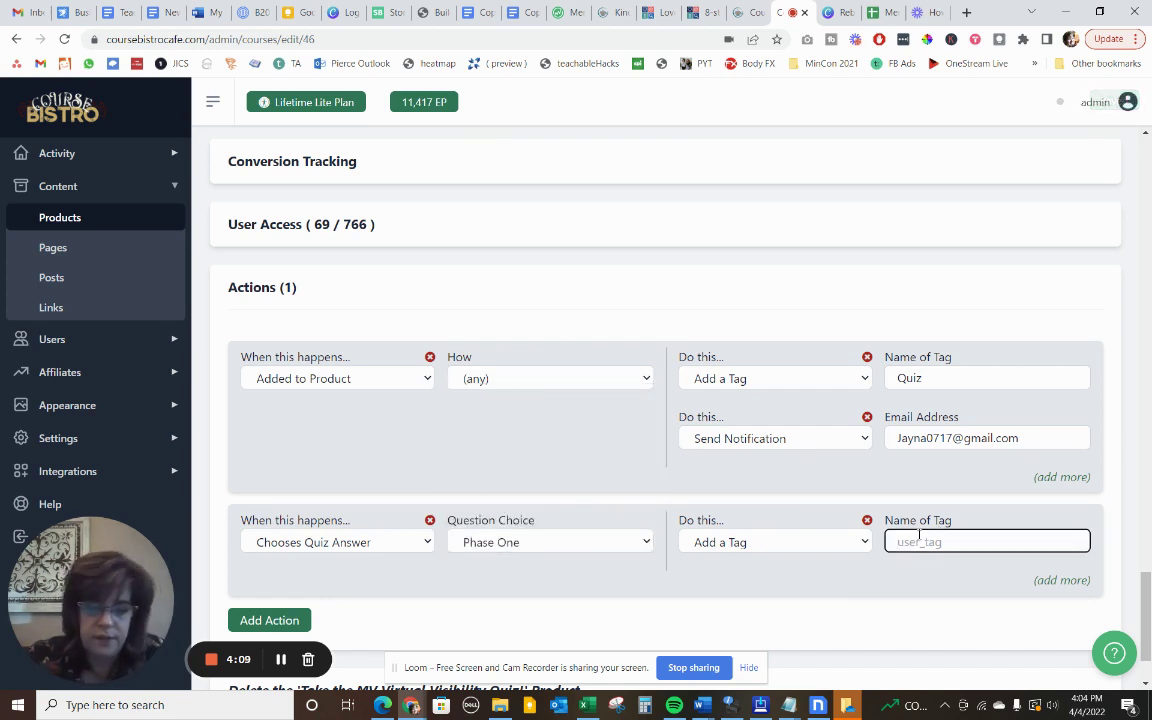
pyautogui.write('Phase ')
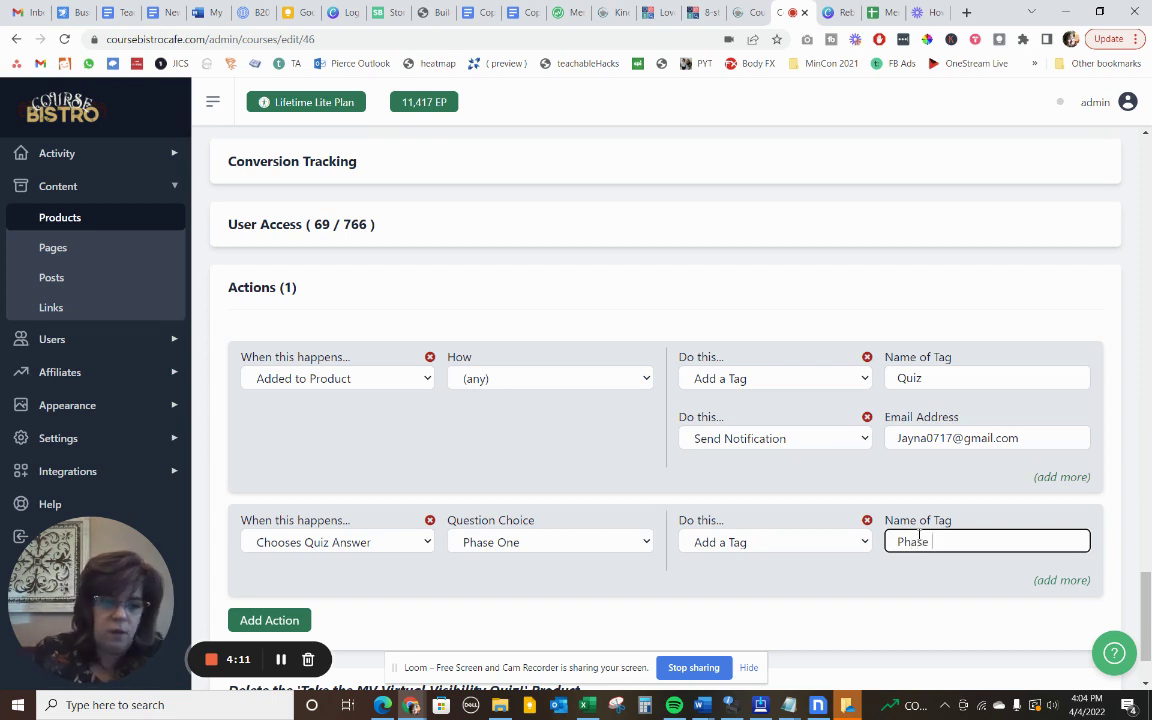
pyautogui.write('One')
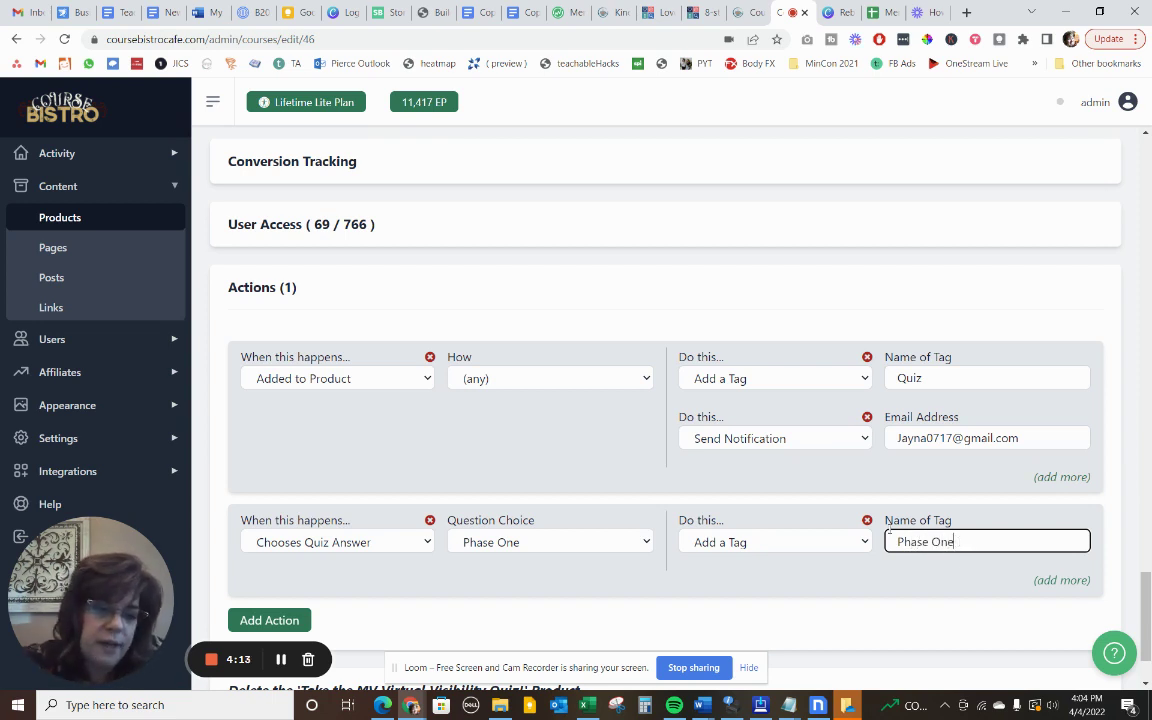
pyautogui.moveTo(888, 532); pyautogui.dragTo(973, 531)
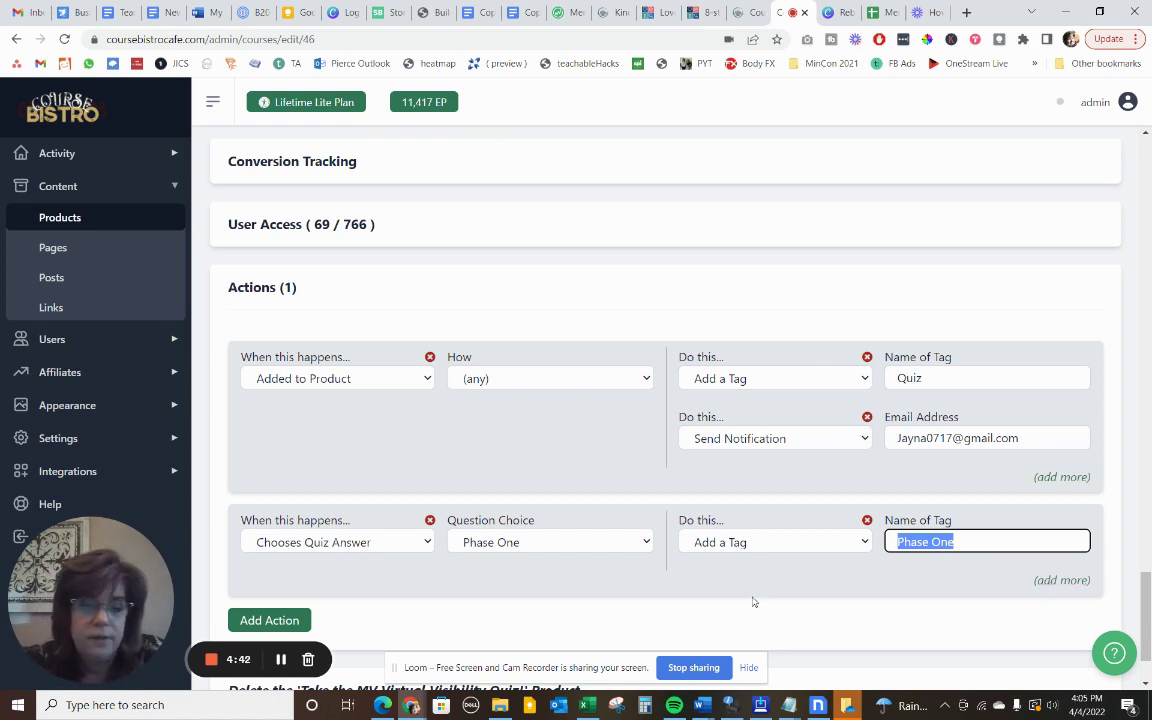
# Add and then delete an extra tag step on the Phase One action, confirming with OK.
pyautogui.click(1058, 580)
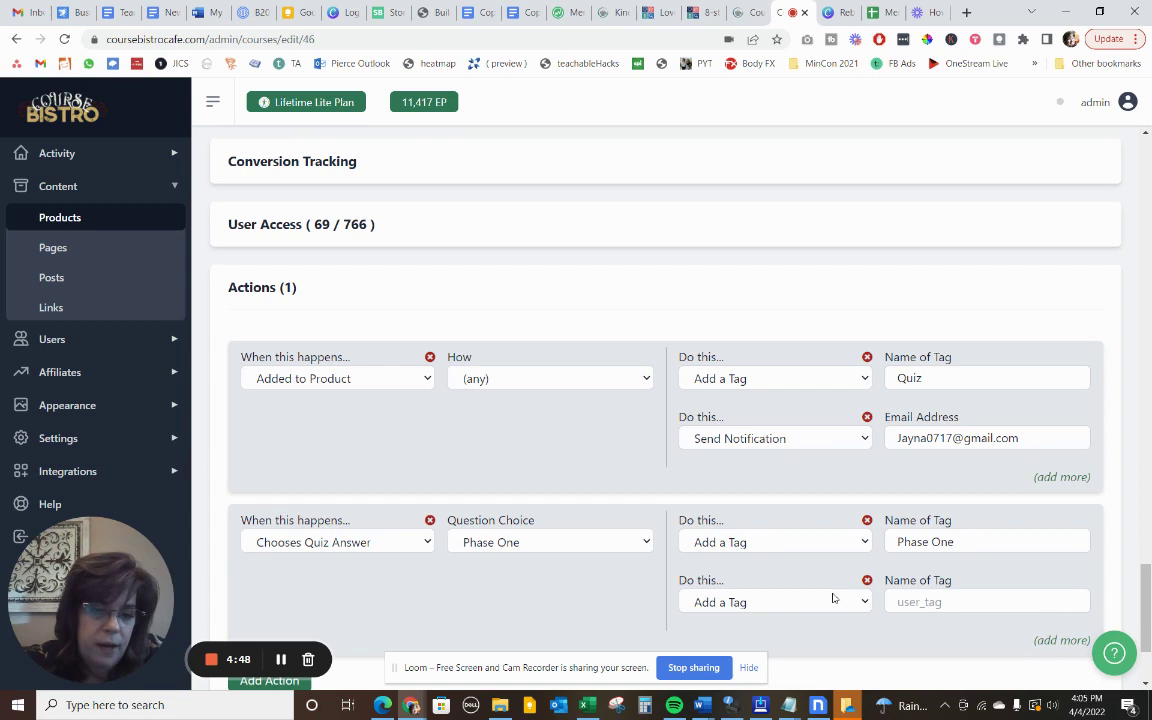
pyautogui.click(867, 582)
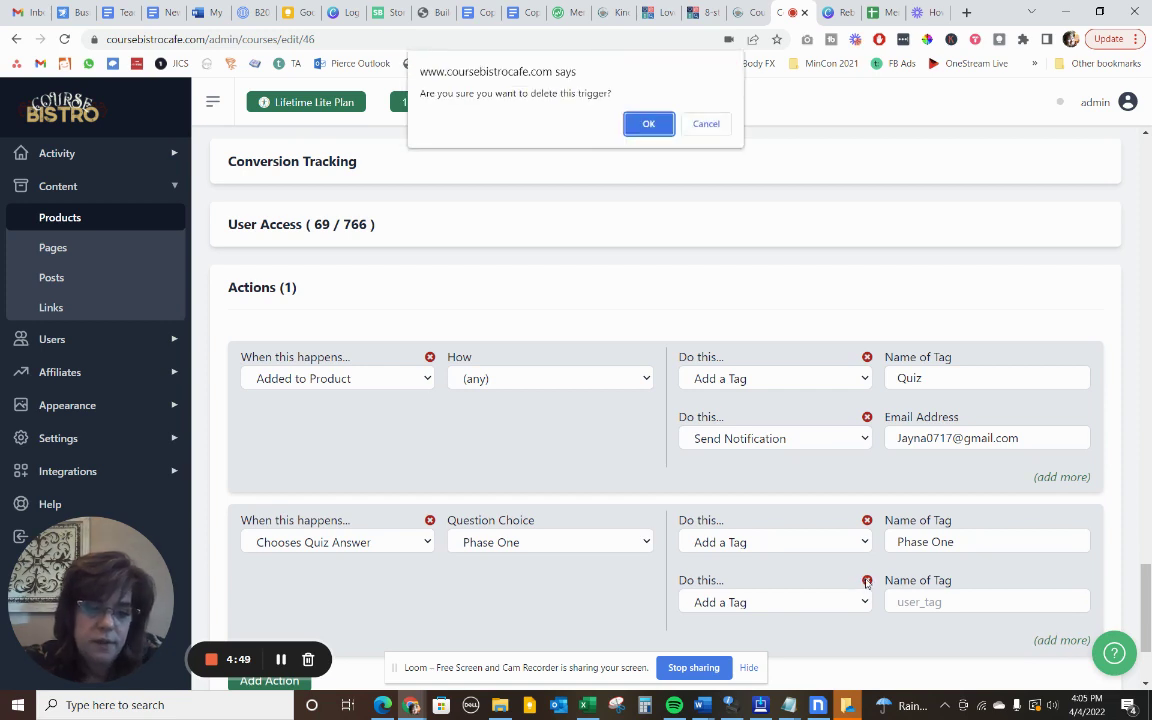
pyautogui.click(641, 126)
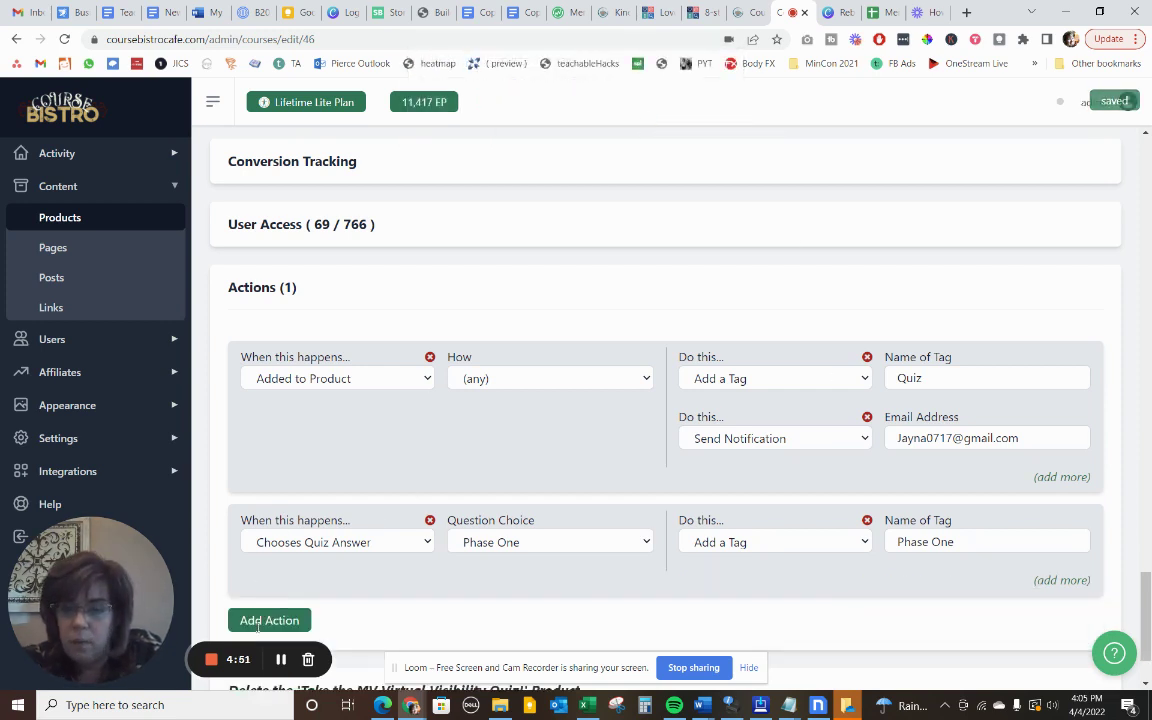
# Add a third action to the product and bring up its trigger choices.
pyautogui.click(292, 621)
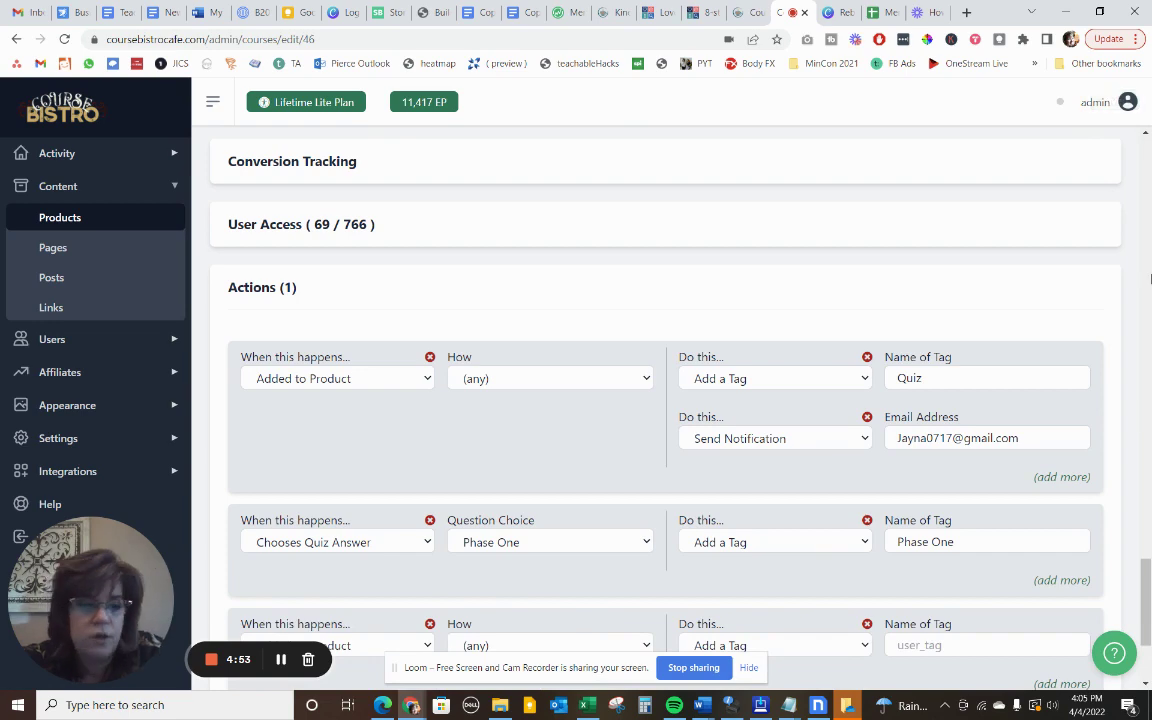
pyautogui.scroll(-3, 1145, 607)
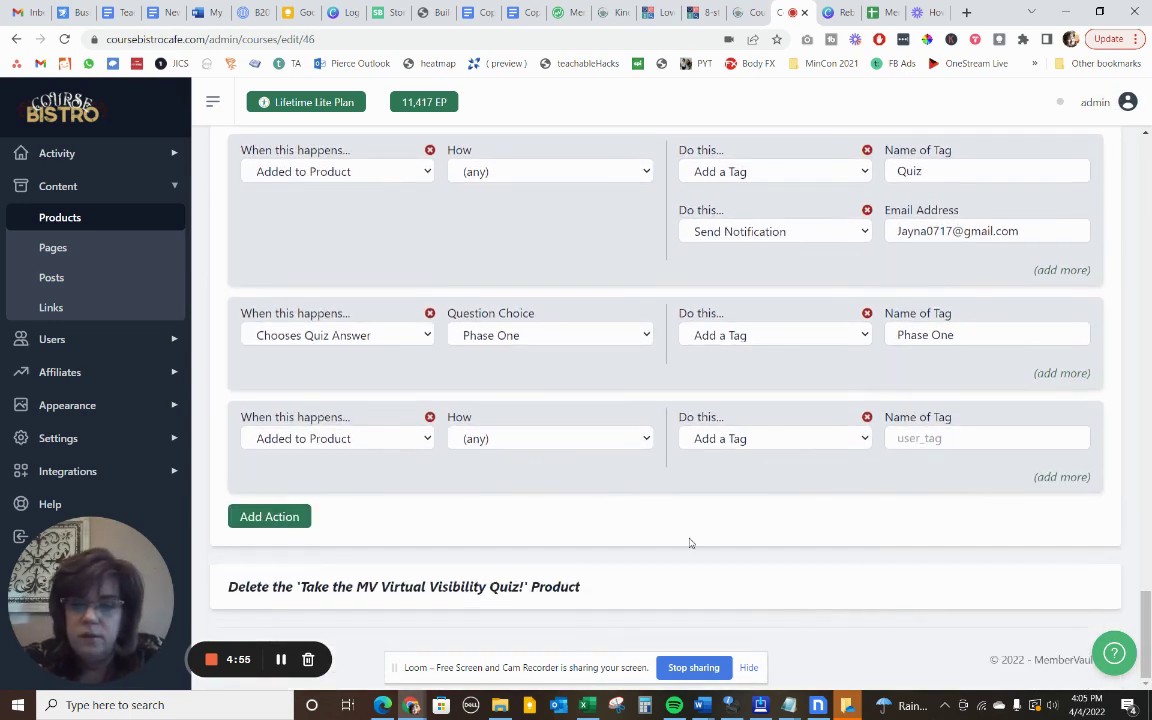
pyautogui.click(415, 440)
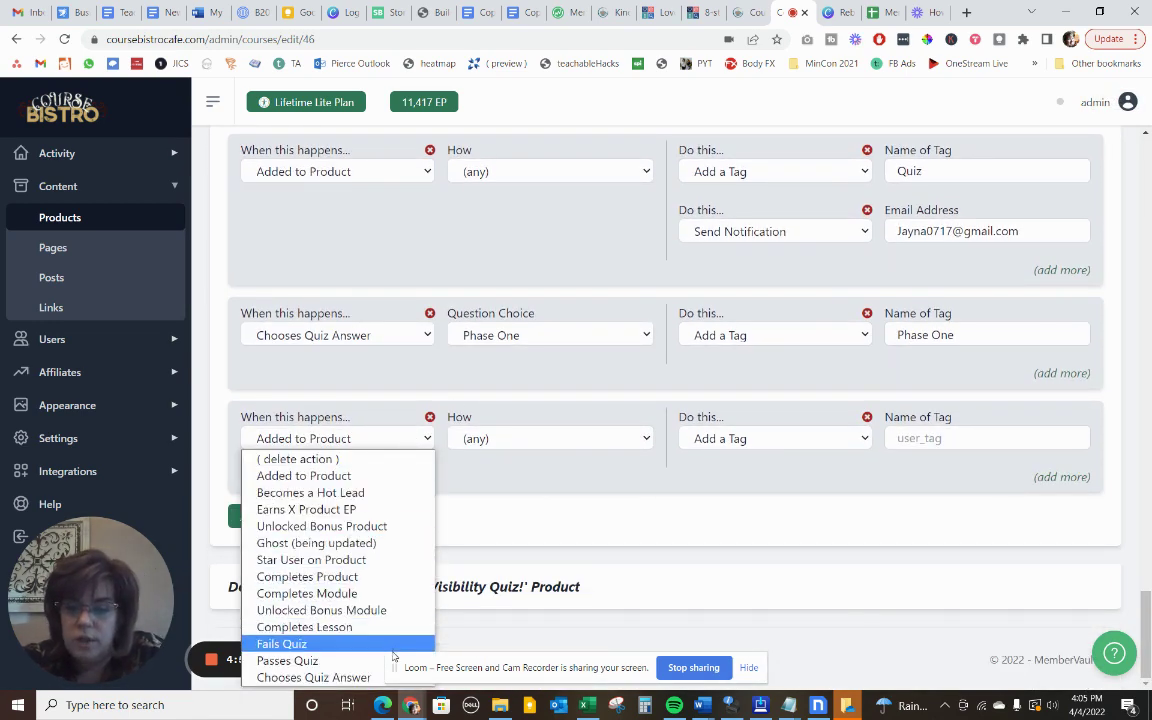
# Switch the third action's trigger to the Phase Two quiz answer and tag it 'Phase Two'.
pyautogui.click(359, 662)
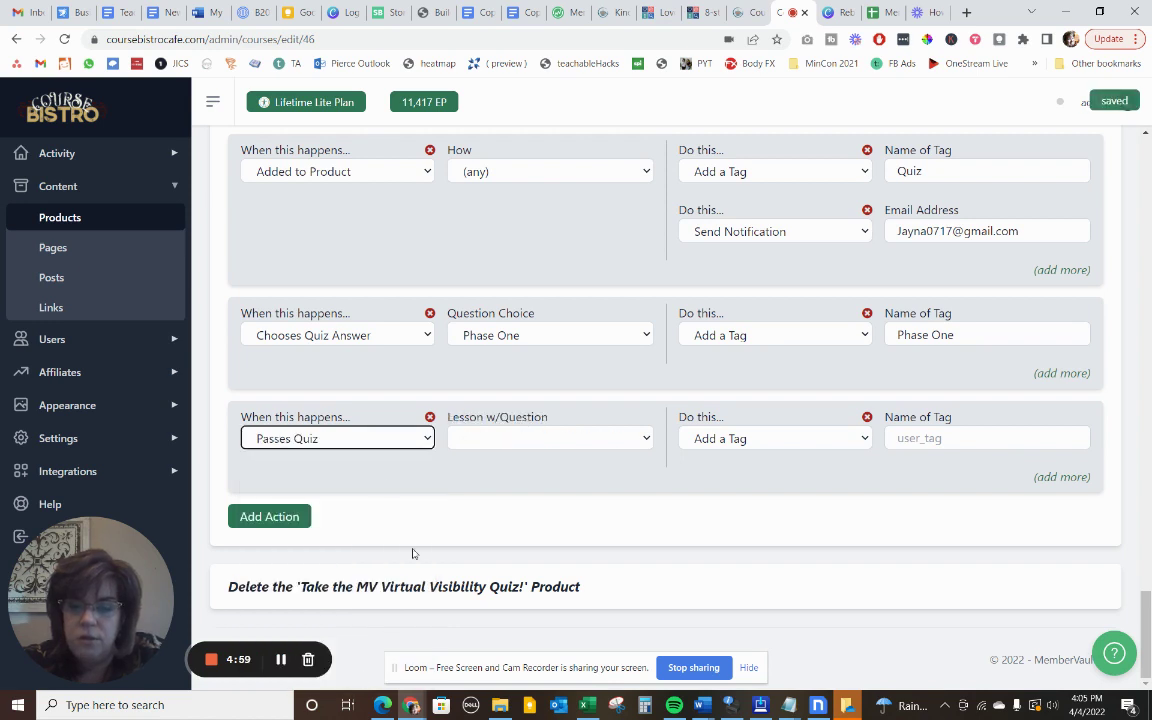
pyautogui.click(424, 440)
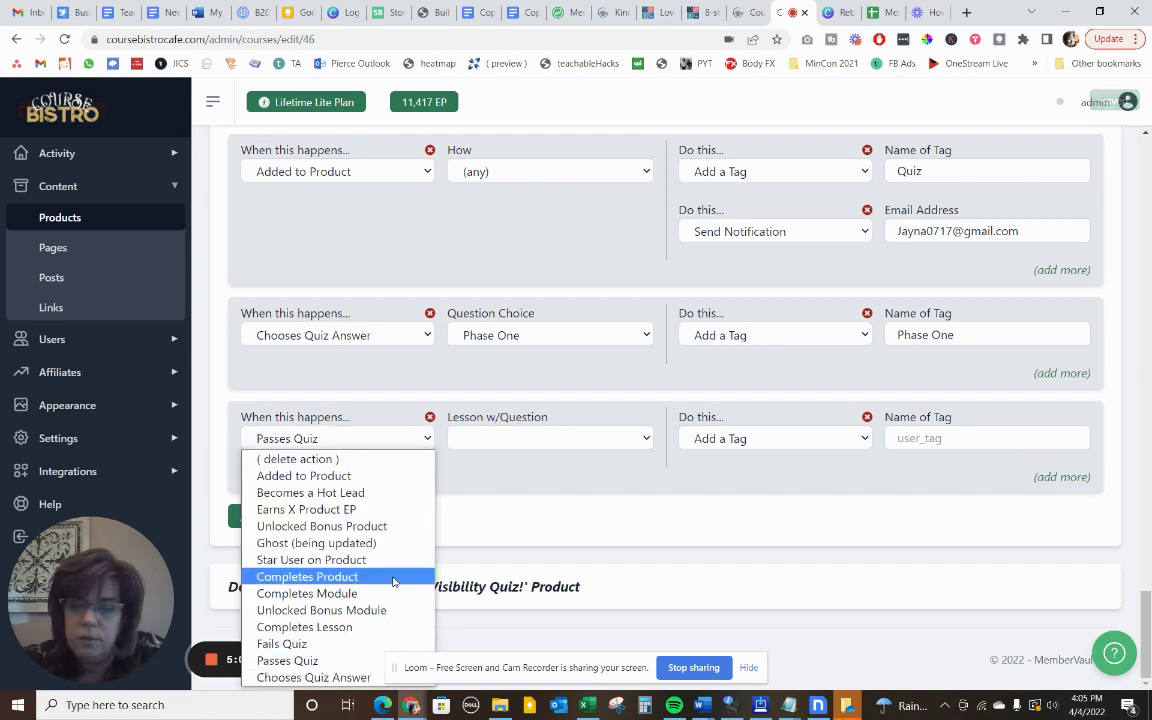
pyautogui.click(355, 676)
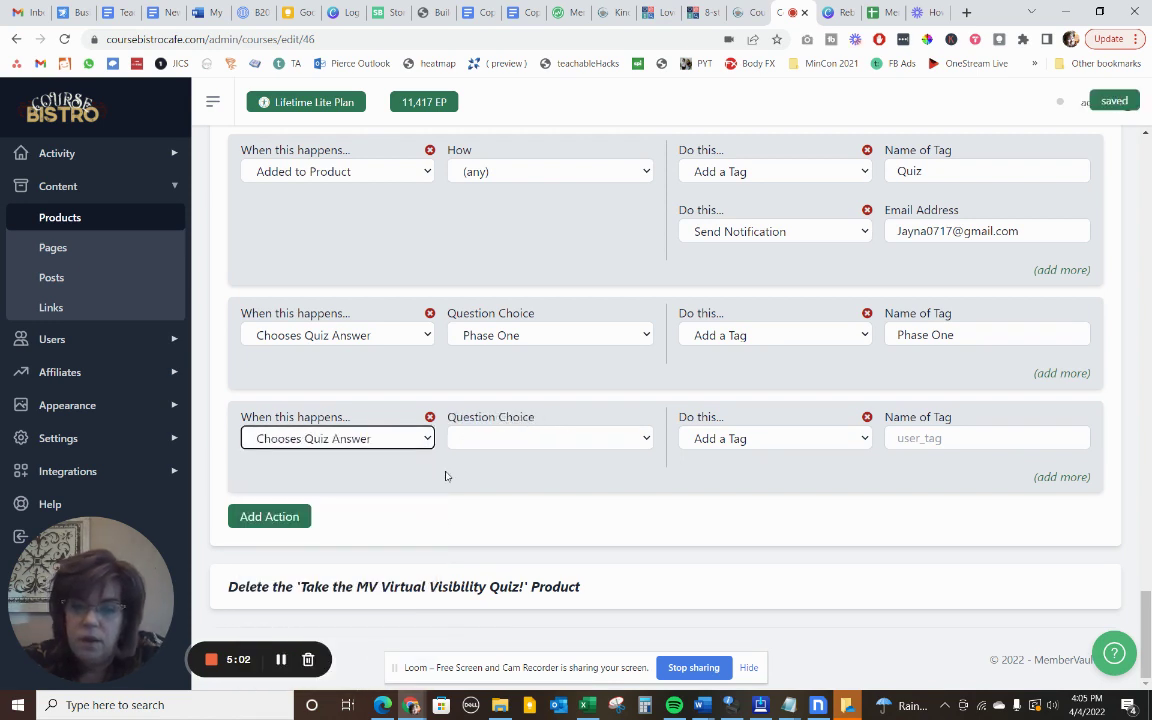
pyautogui.click(640, 440)
pyautogui.click(597, 511)
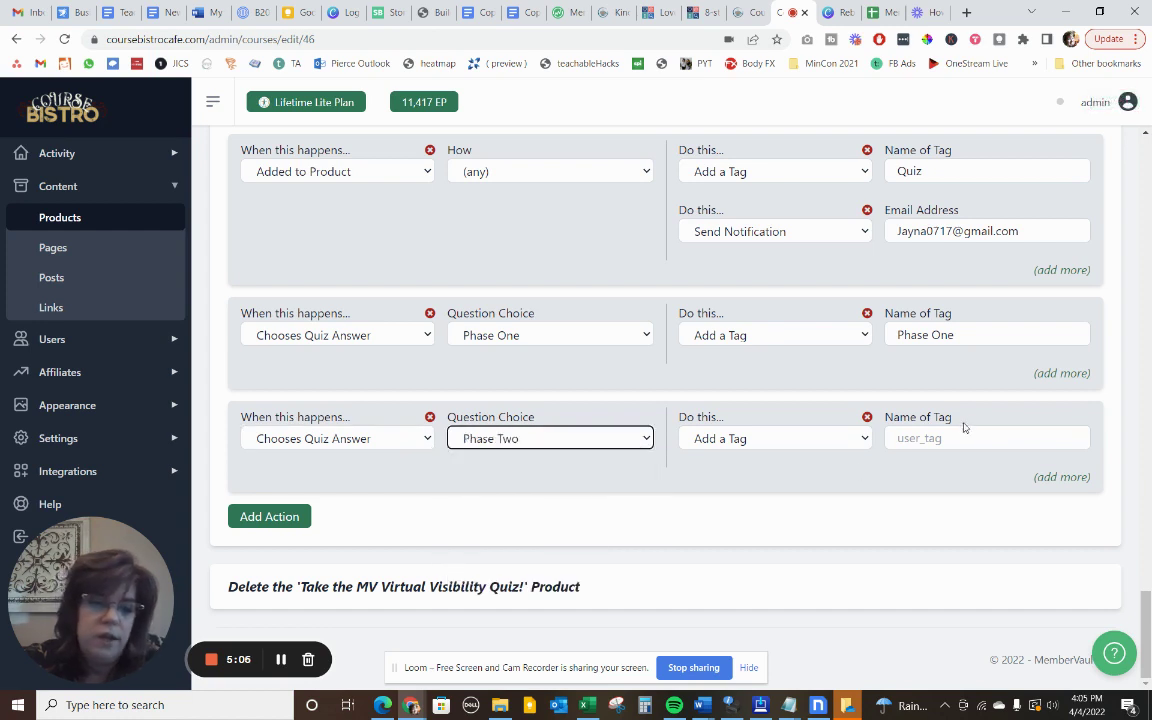
pyautogui.click(910, 440)
pyautogui.write('P')
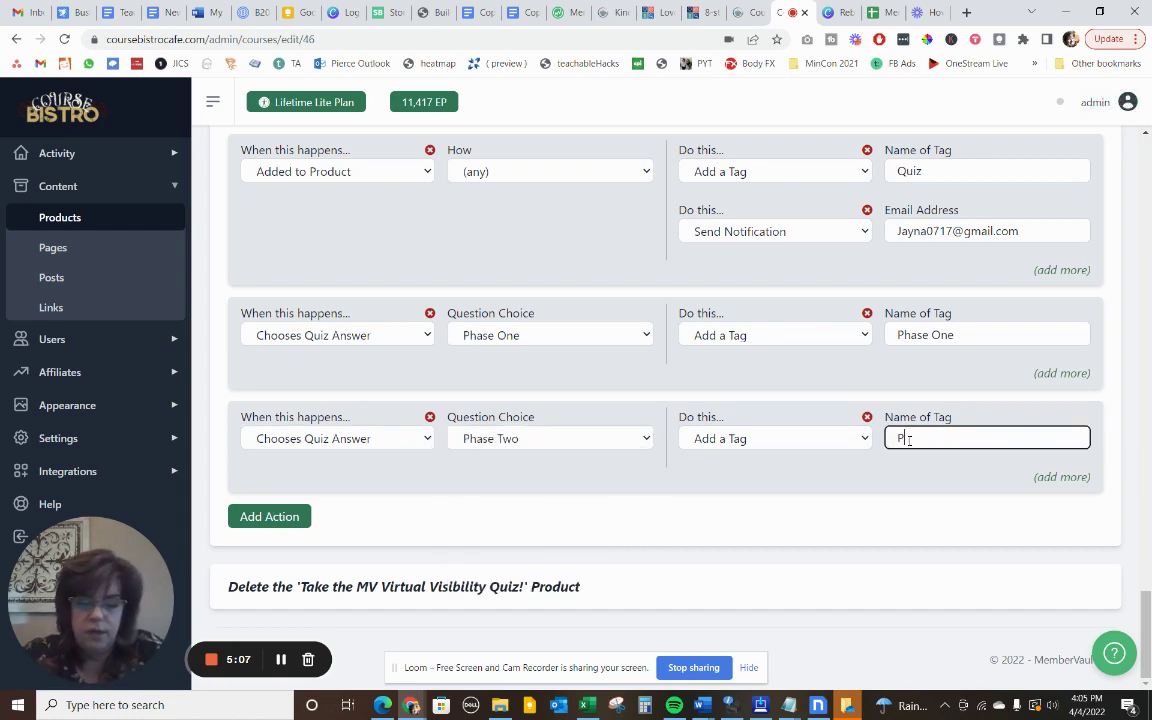
pyautogui.write('hase Two')
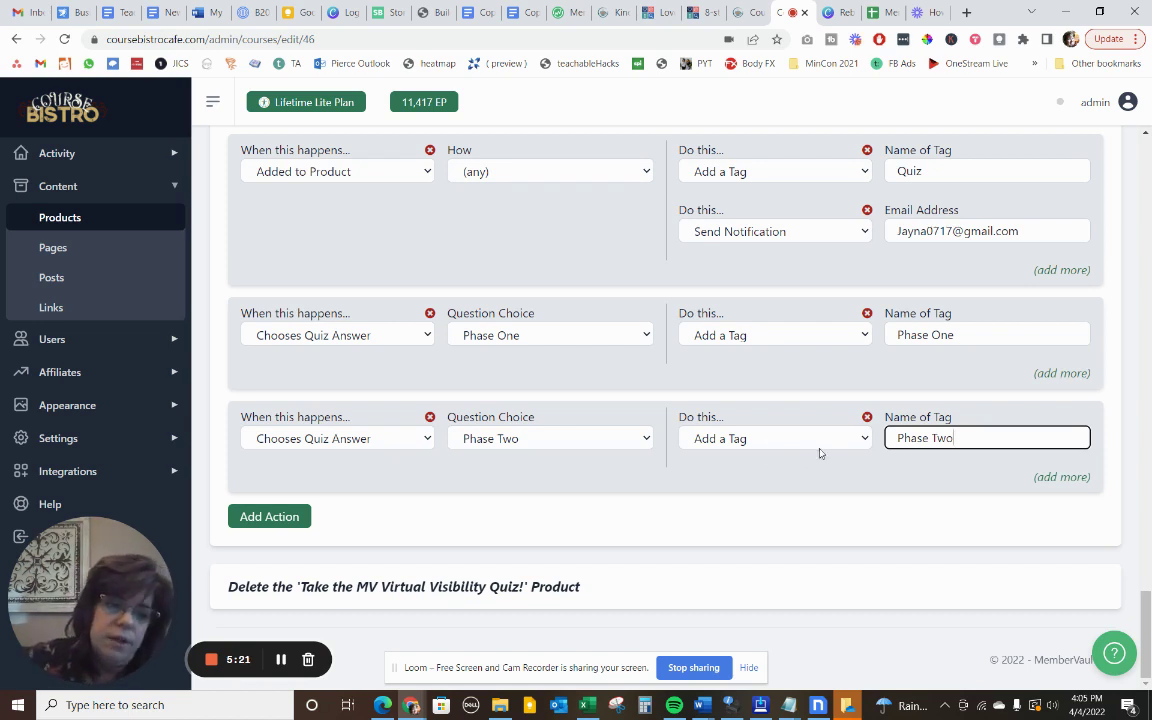
pyautogui.moveTo(964, 438); pyautogui.dragTo(903, 438)
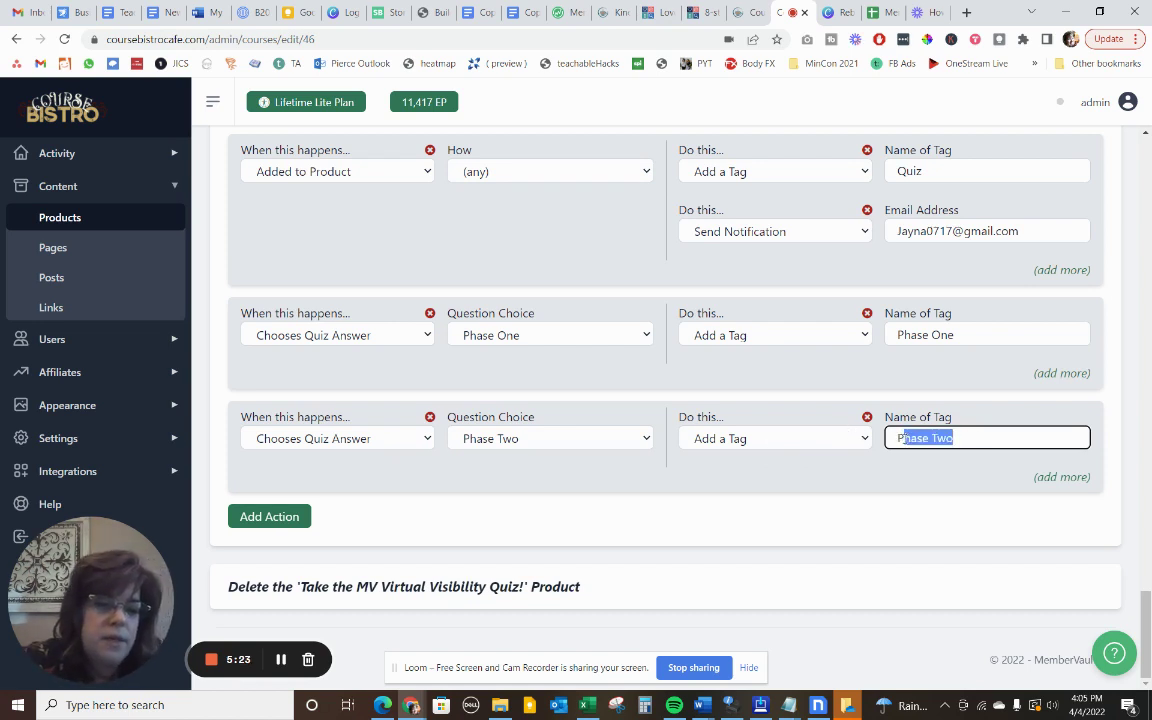
pyautogui.click(968, 438)
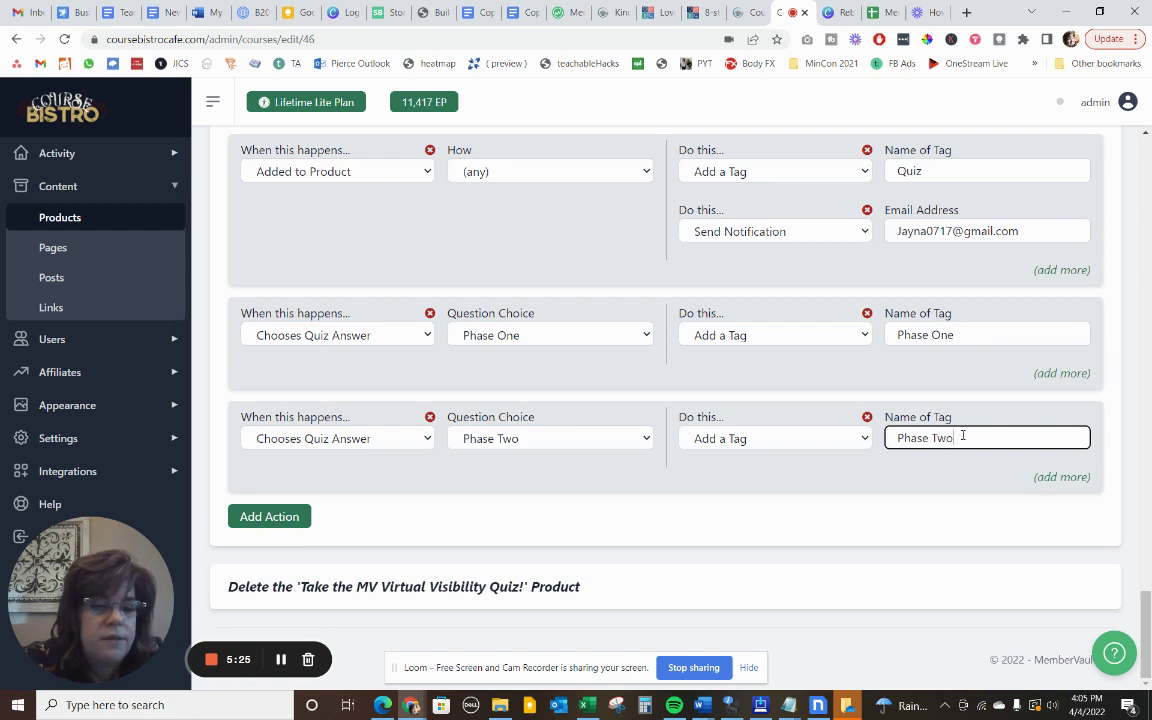
pyautogui.moveTo(963, 437); pyautogui.dragTo(866, 438)
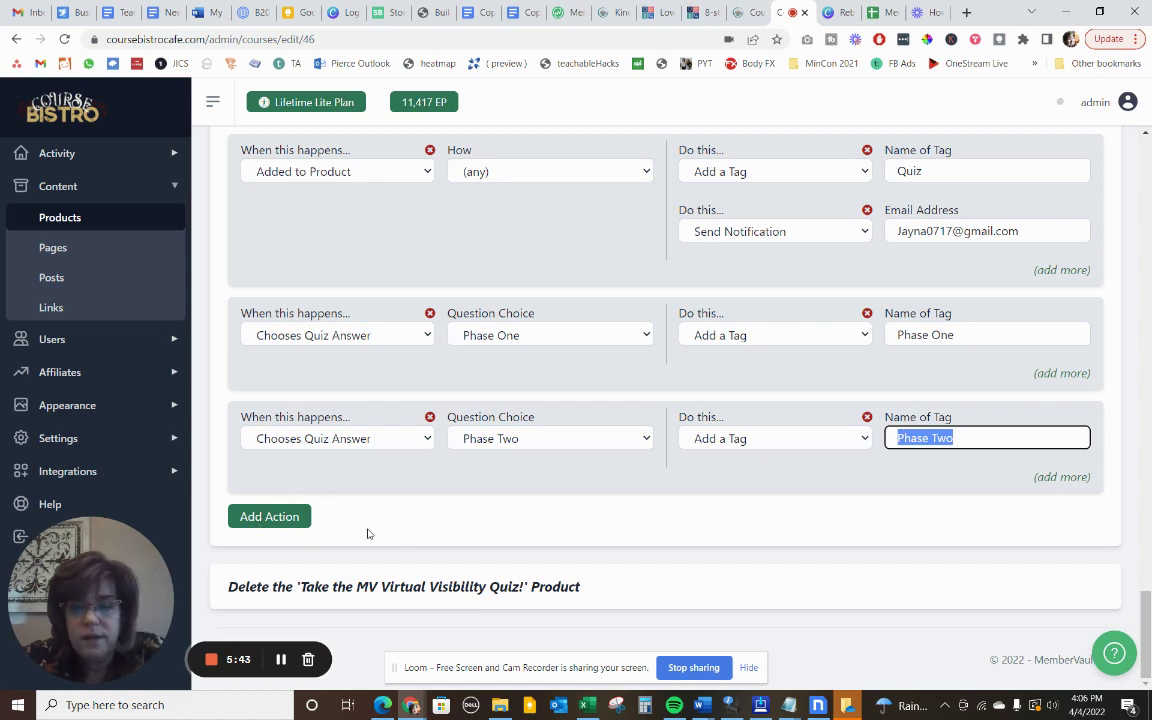
# Add a fourth action: when Completes Product happens, Show Celebration.
pyautogui.click(268, 516)
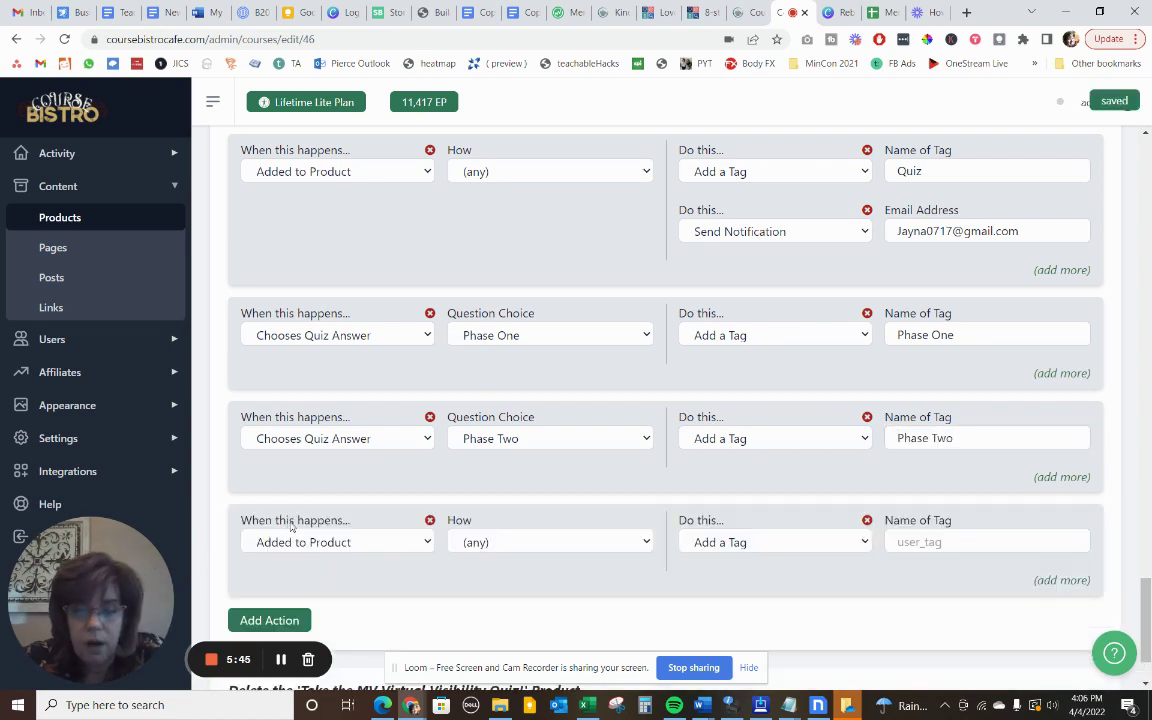
pyautogui.click(406, 542)
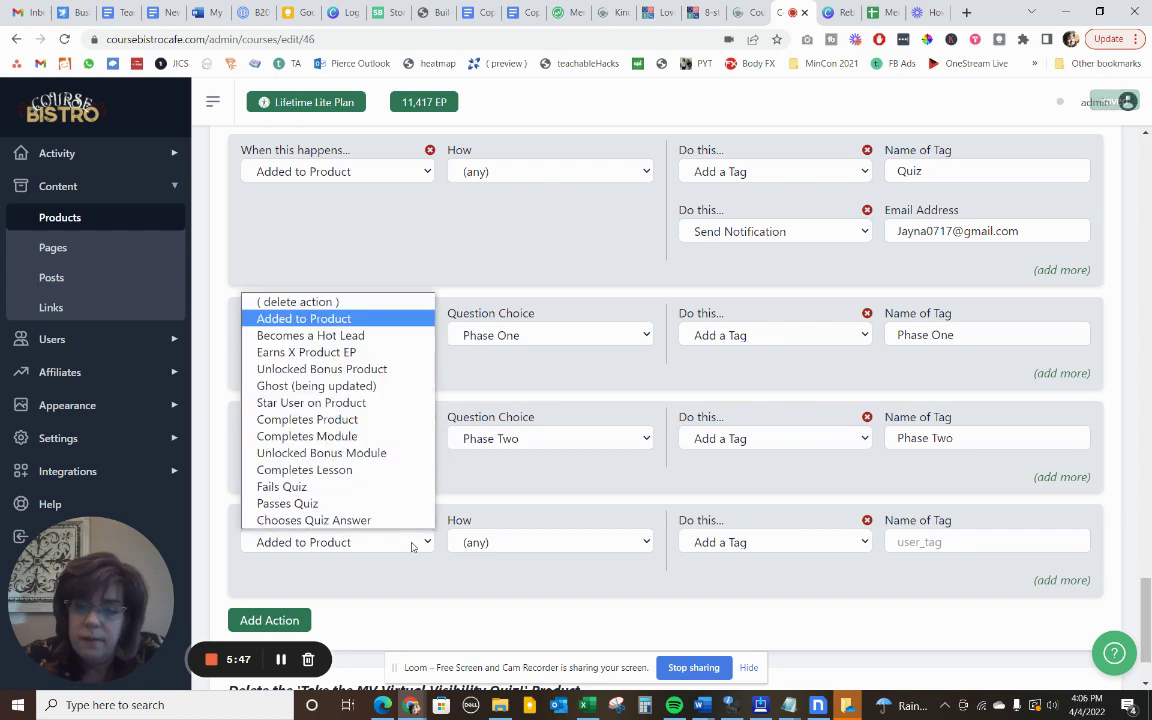
pyautogui.click(316, 420)
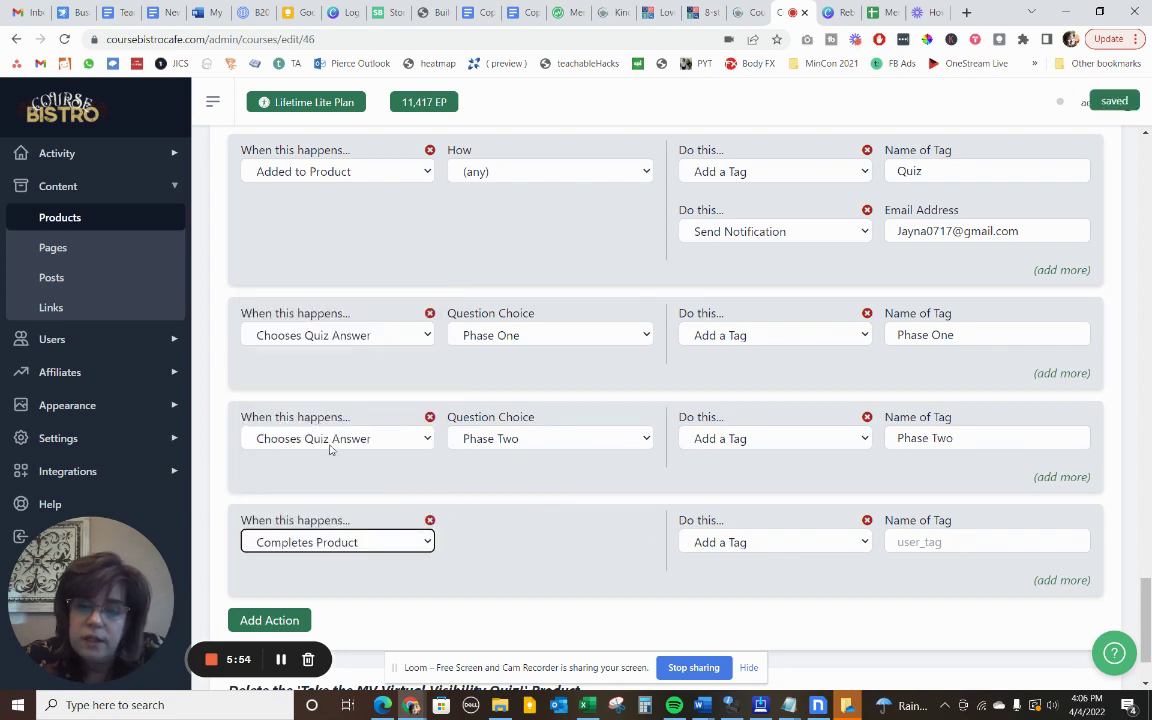
pyautogui.click(815, 542)
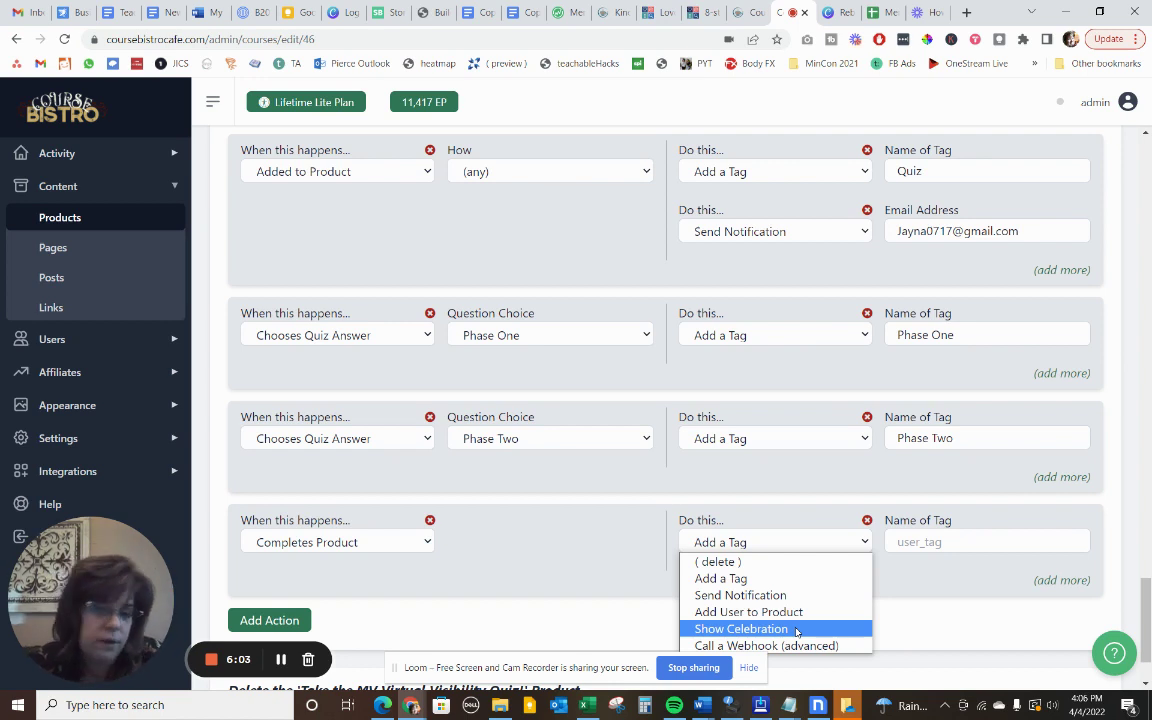
pyautogui.click(797, 629)
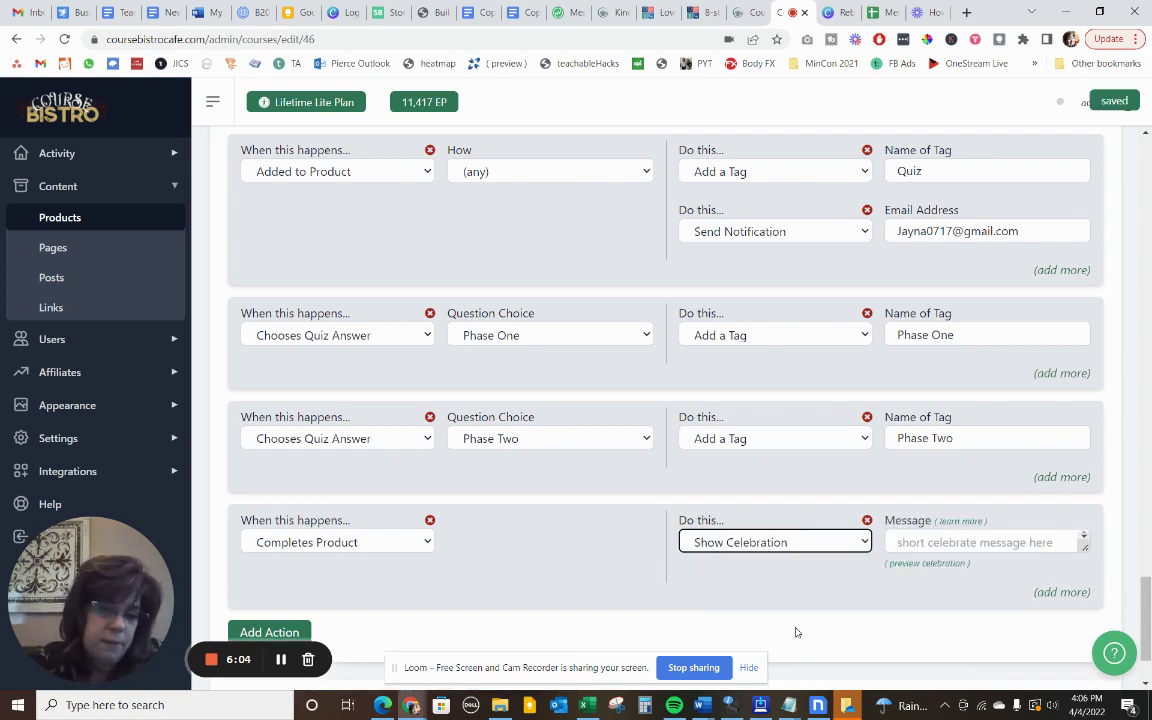
# Enter the celebration message 'Whoo Hoo %FIRSTNAME%! Now that you know your business phase…' and let it autosave.
pyautogui.click(901, 544)
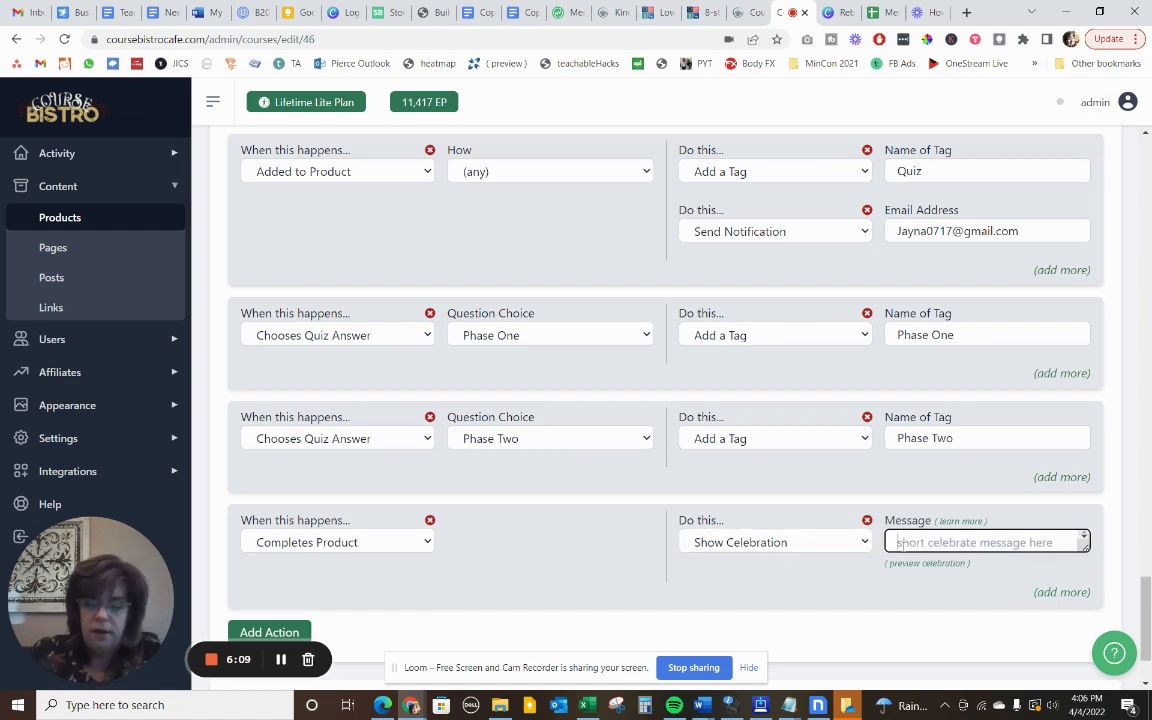
pyautogui.write('Whoo Hoo ')
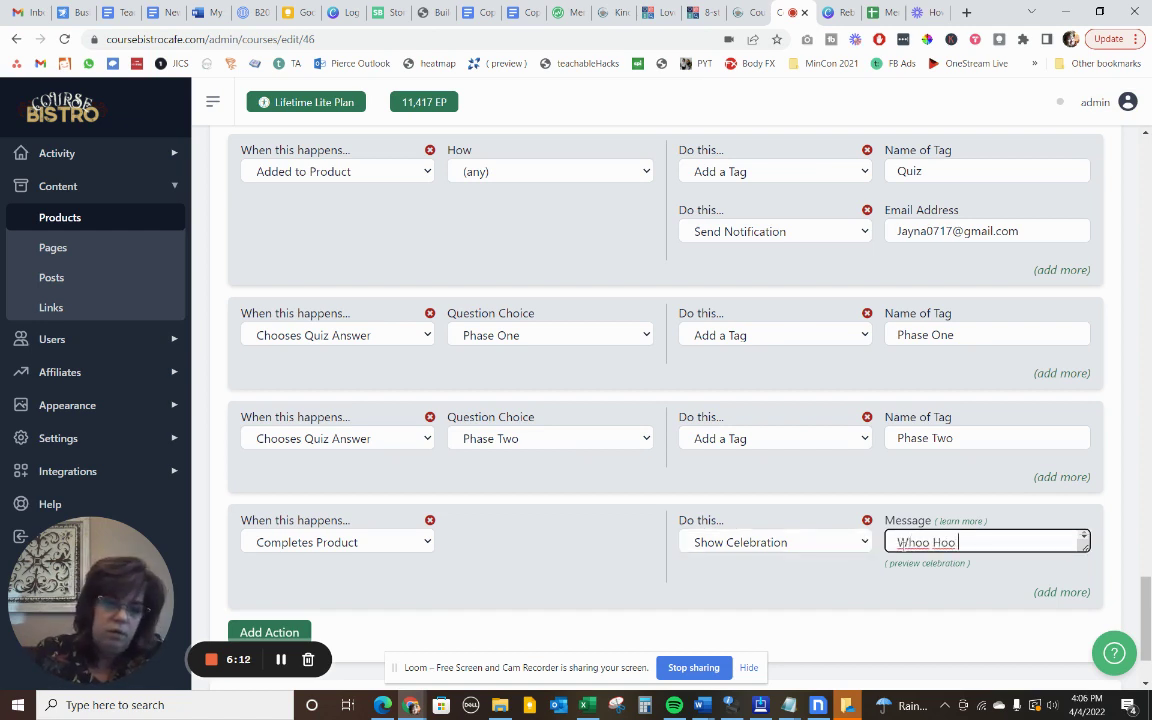
pyautogui.write('%')
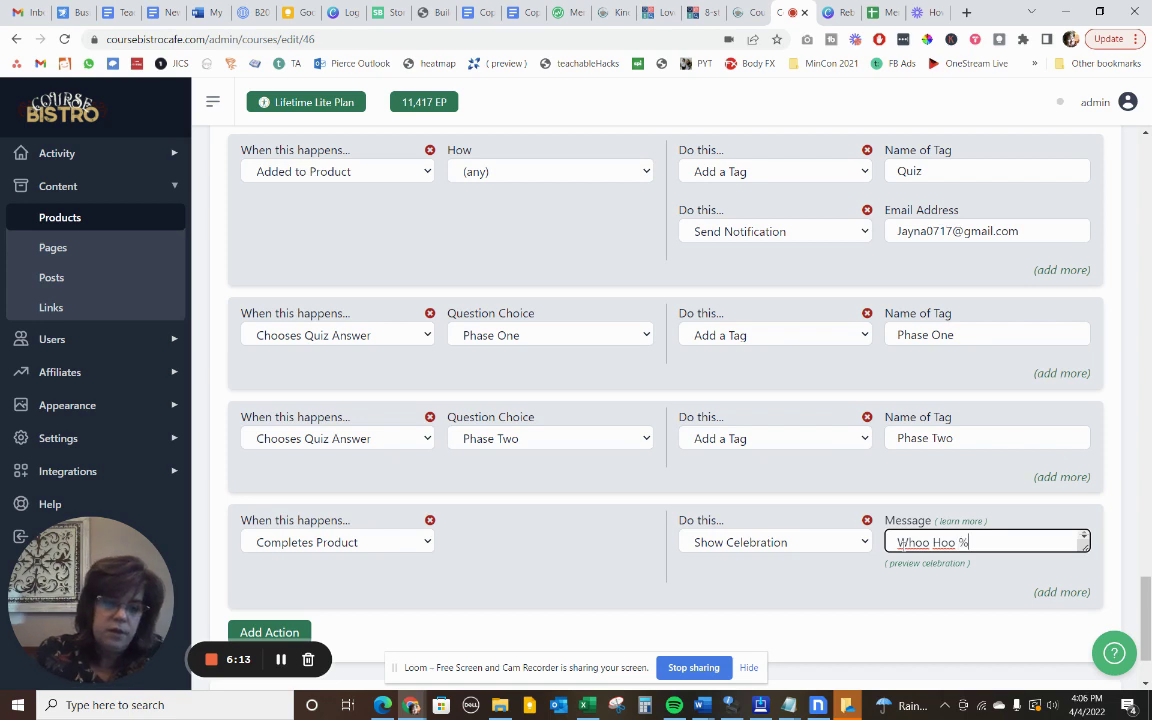
pyautogui.write('FIRS')
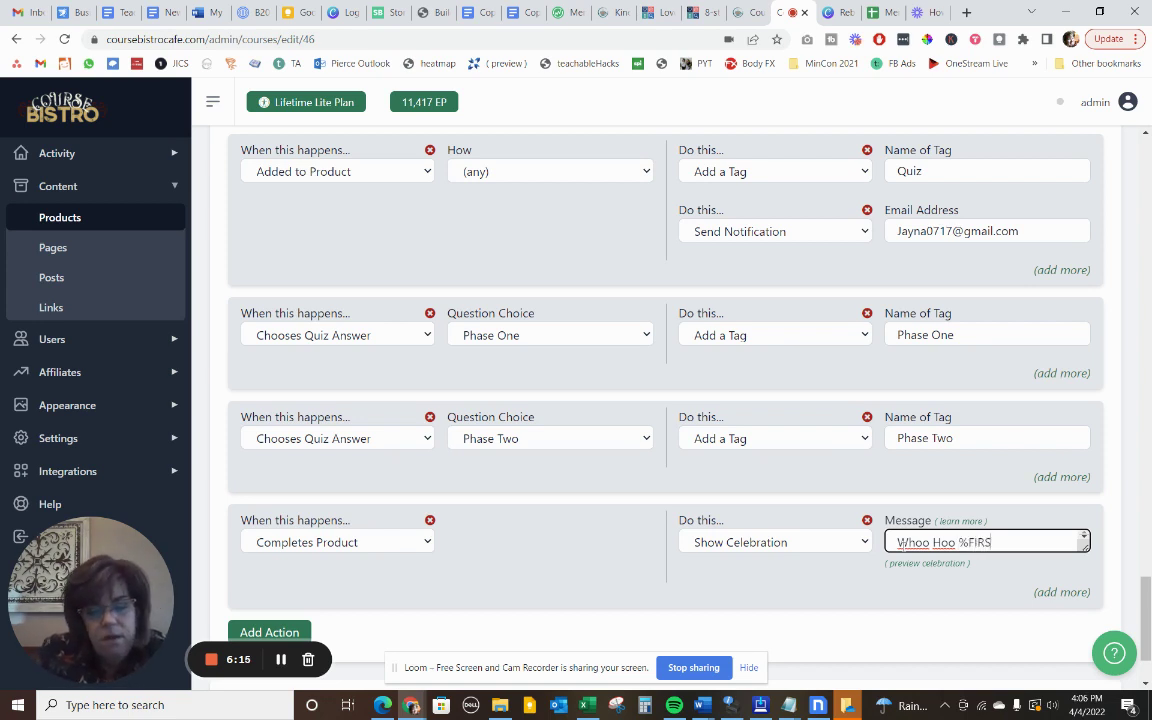
pyautogui.write('TNAME')
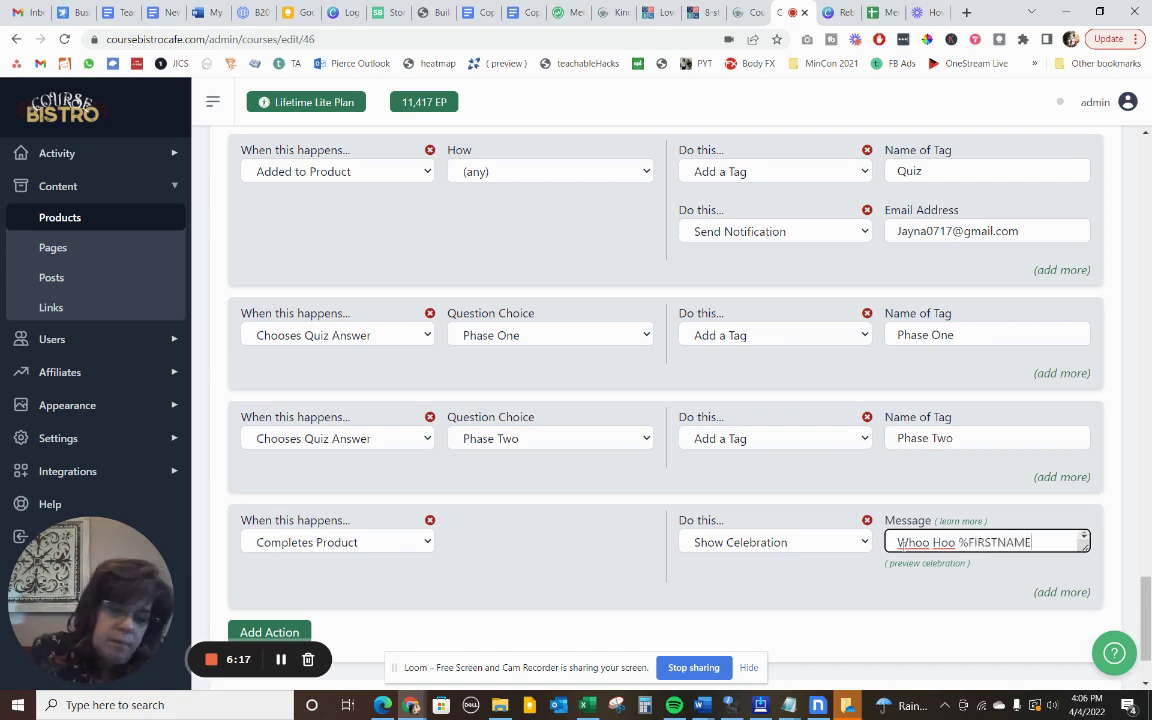
pyautogui.write('%')
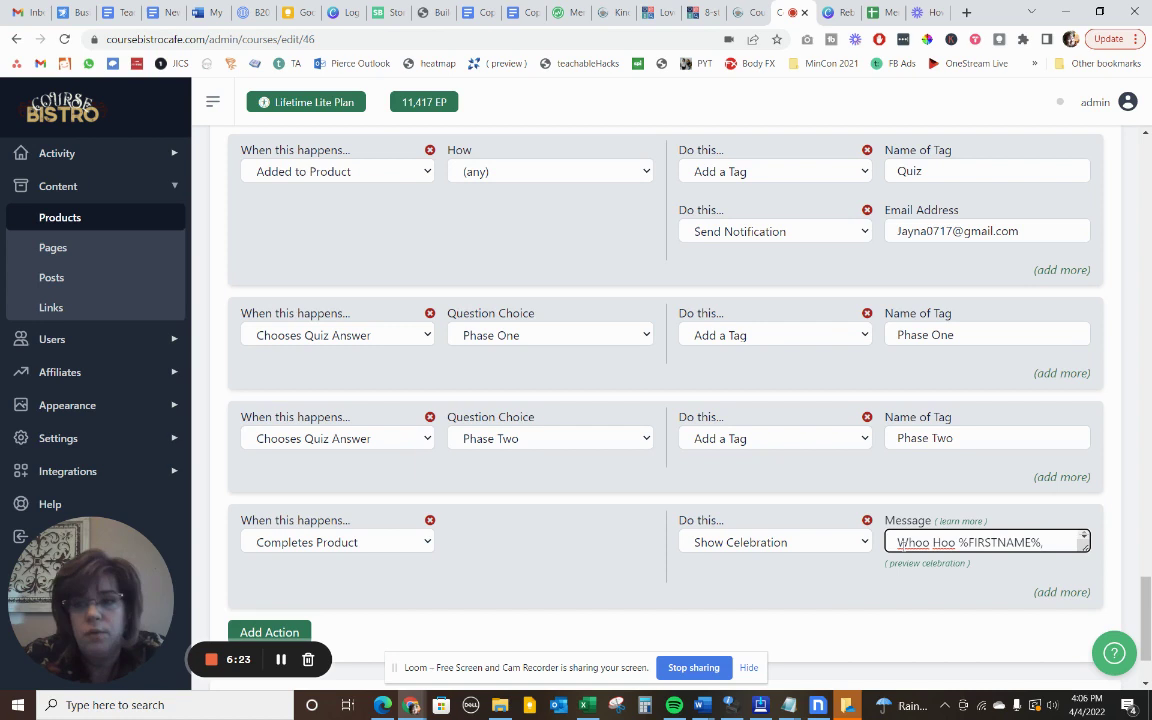
pyautogui.write(',')
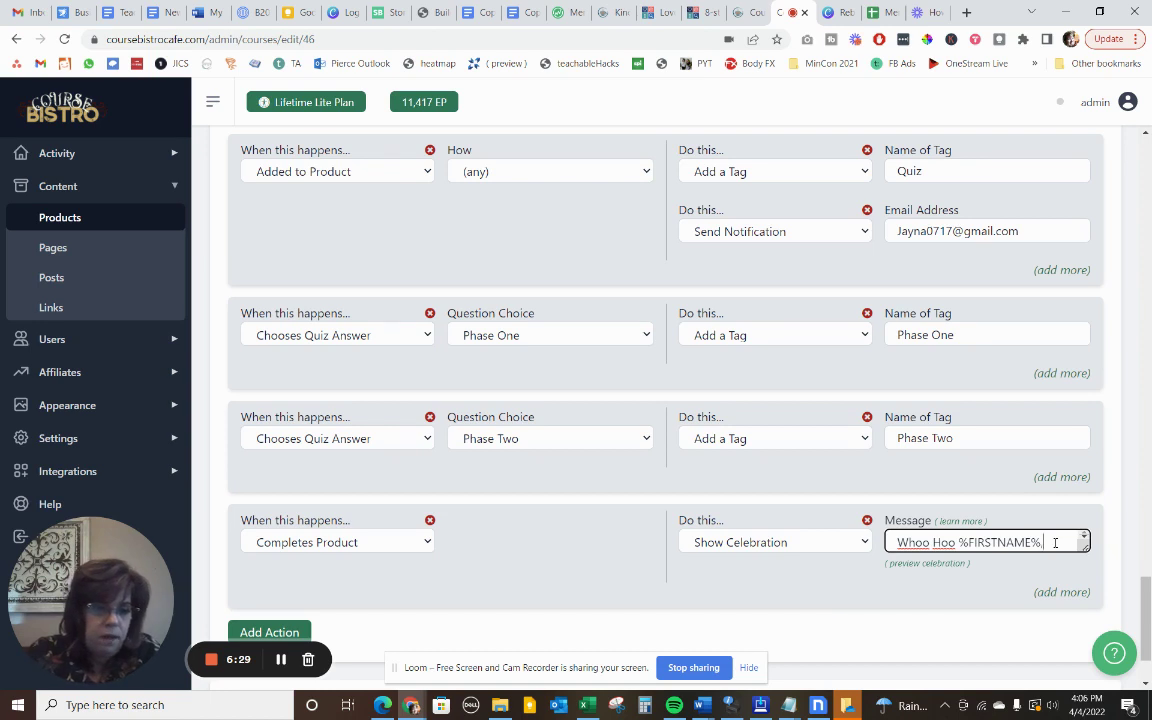
pyautogui.press('BackSpace')
pyautogui.press('BackSpace')
pyautogui.write('! ')
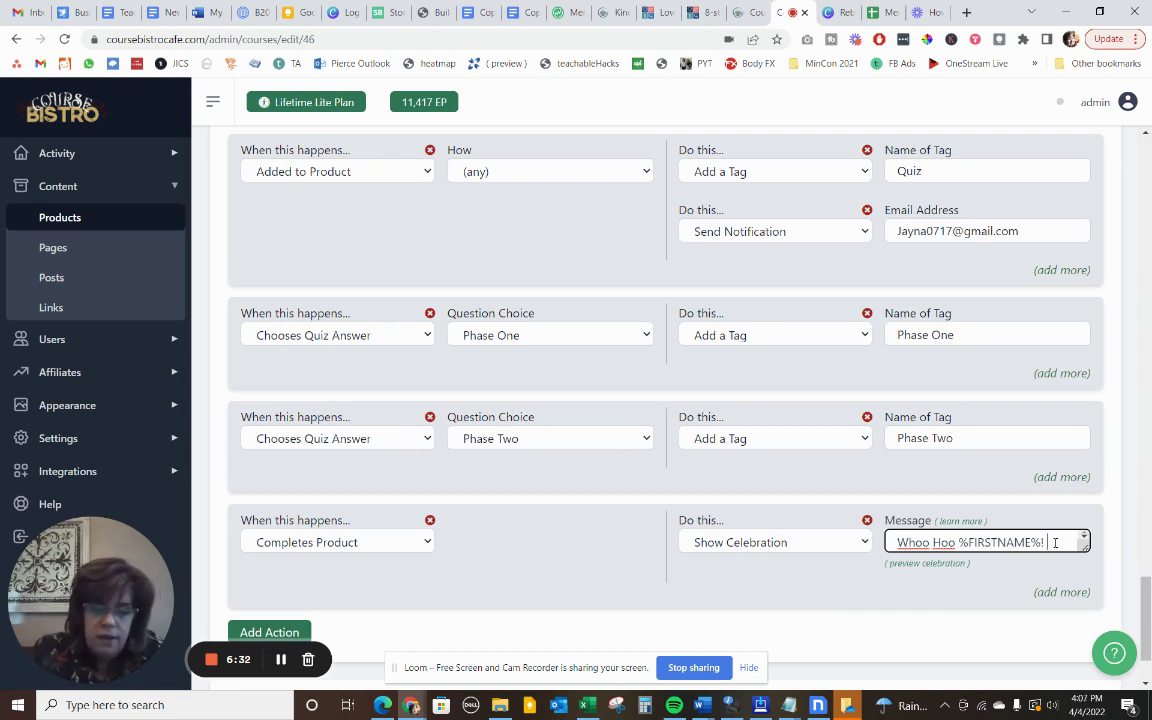
pyautogui.write('Now that you ')
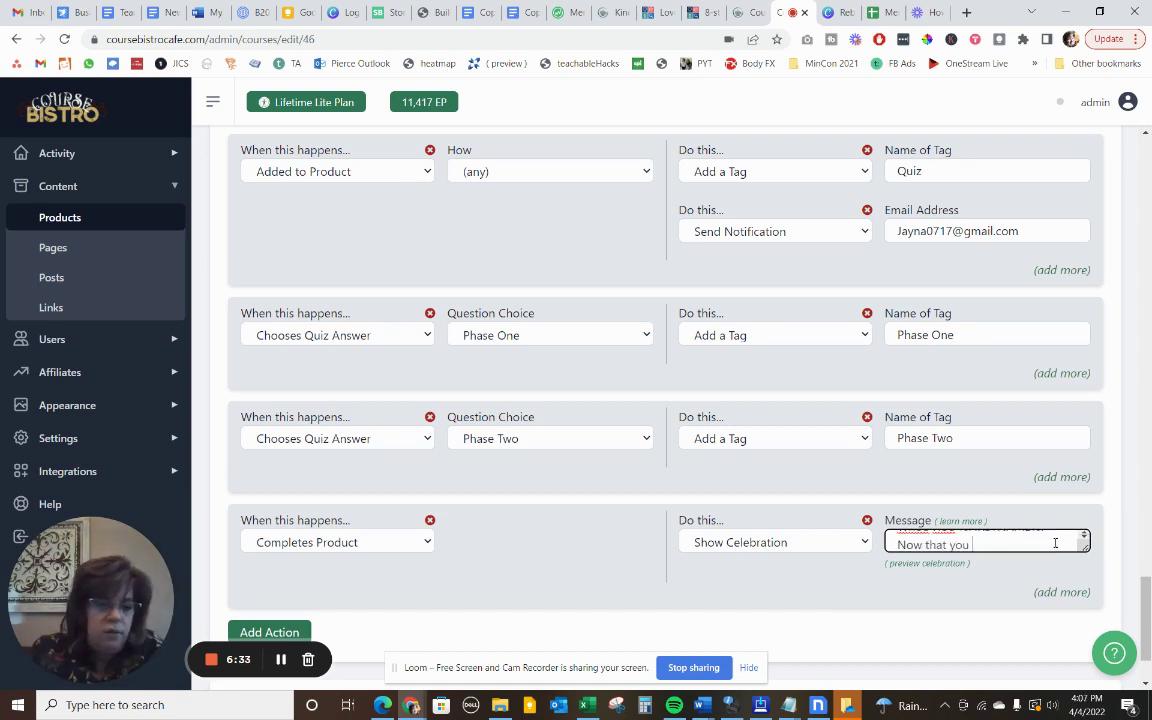
pyautogui.write('know your busin')
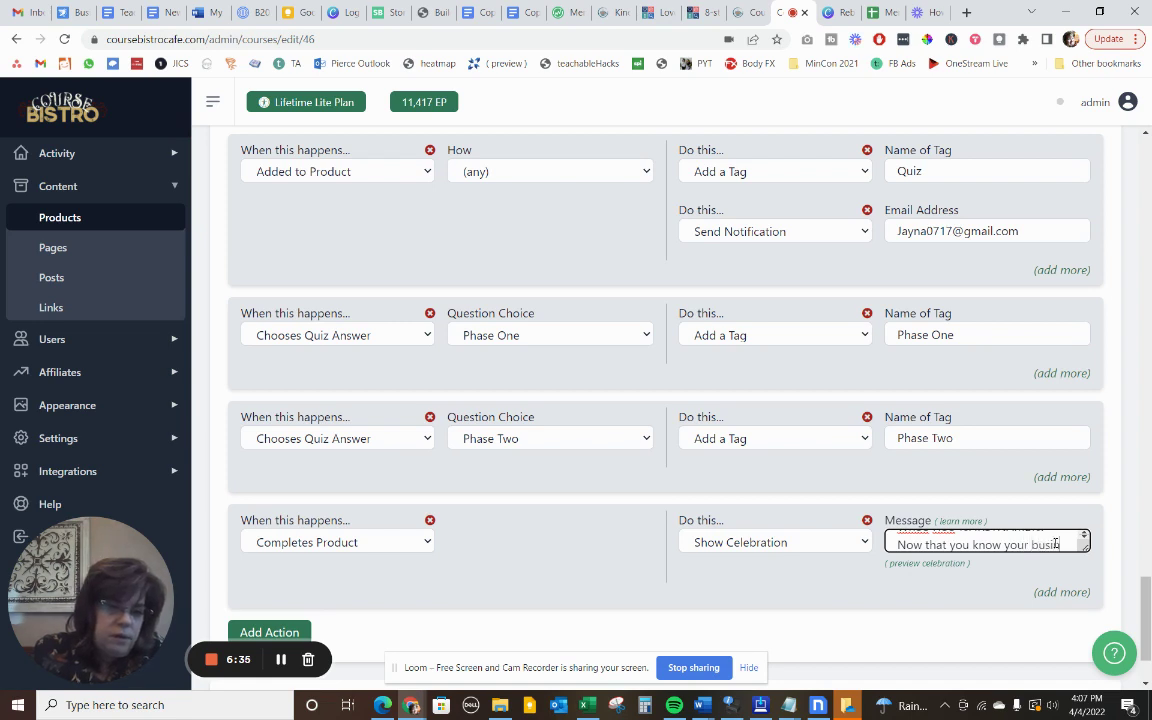
pyautogui.write('ess phase,')
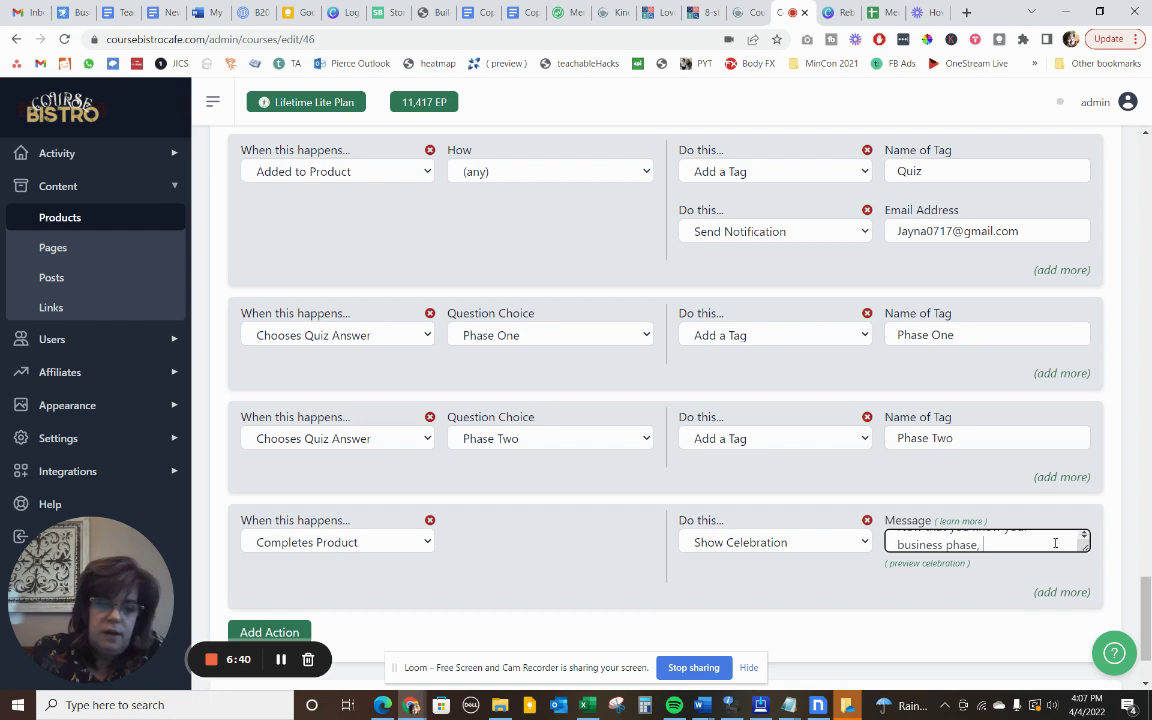
pyautogui.write("let's get goi")
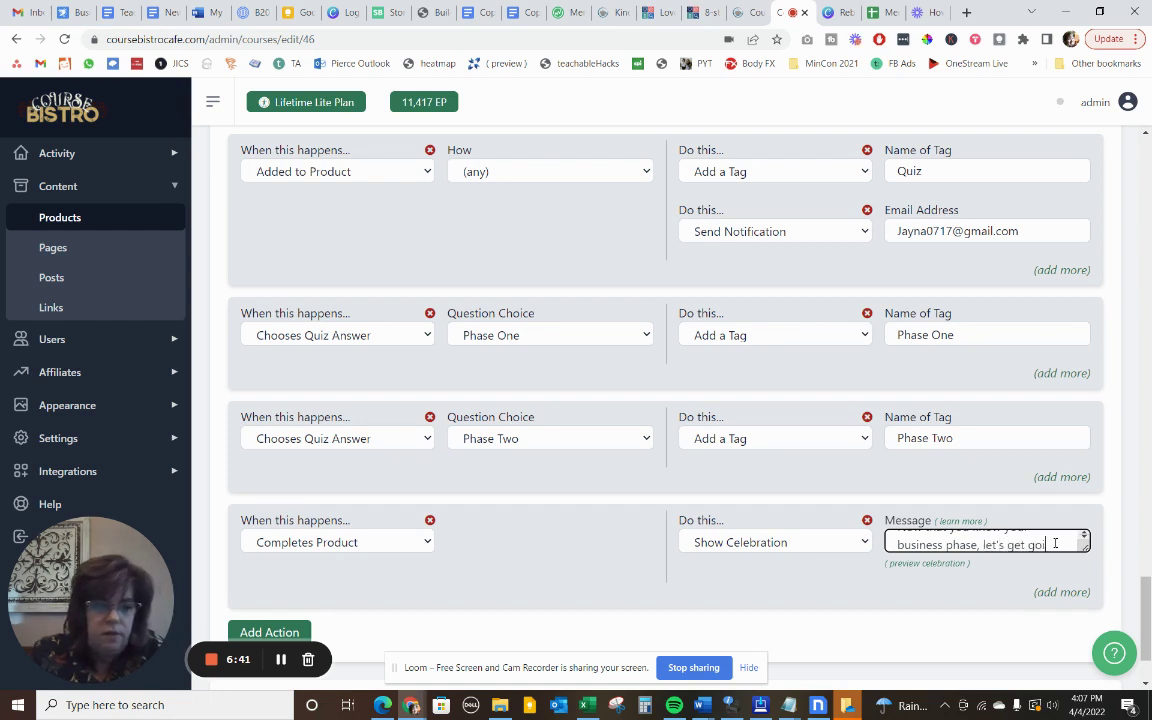
pyautogui.write('n')
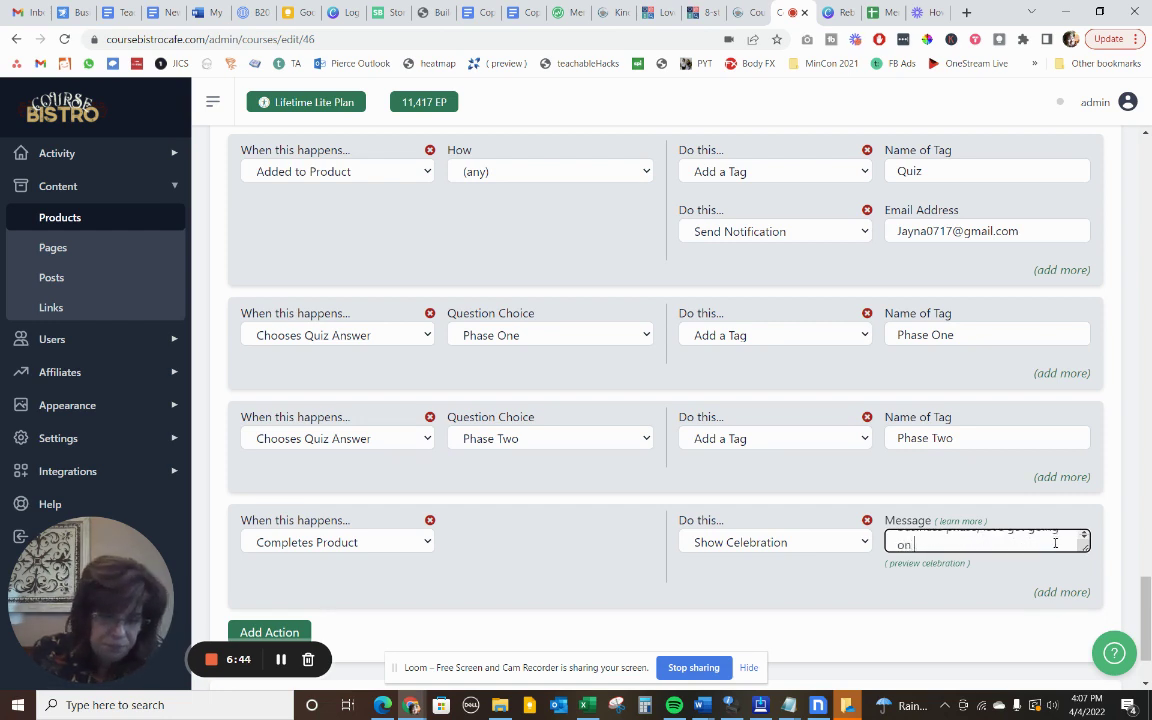
pyautogui.write('g on getting y')
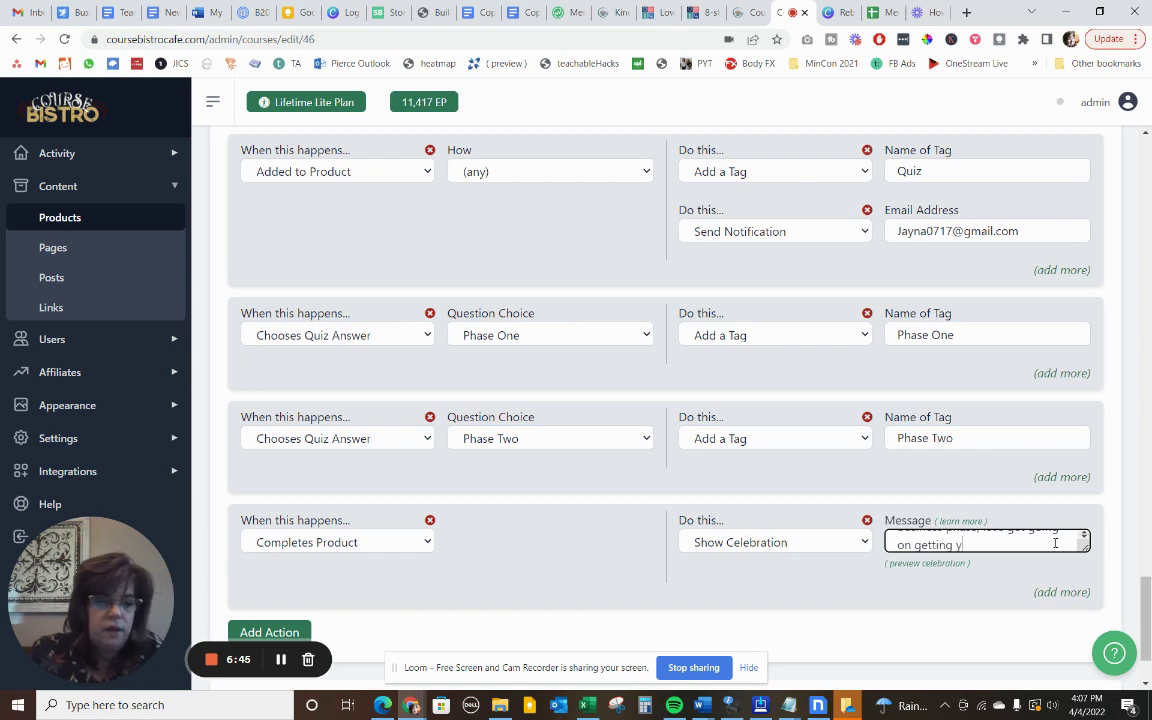
pyautogui.write('ou more vis')
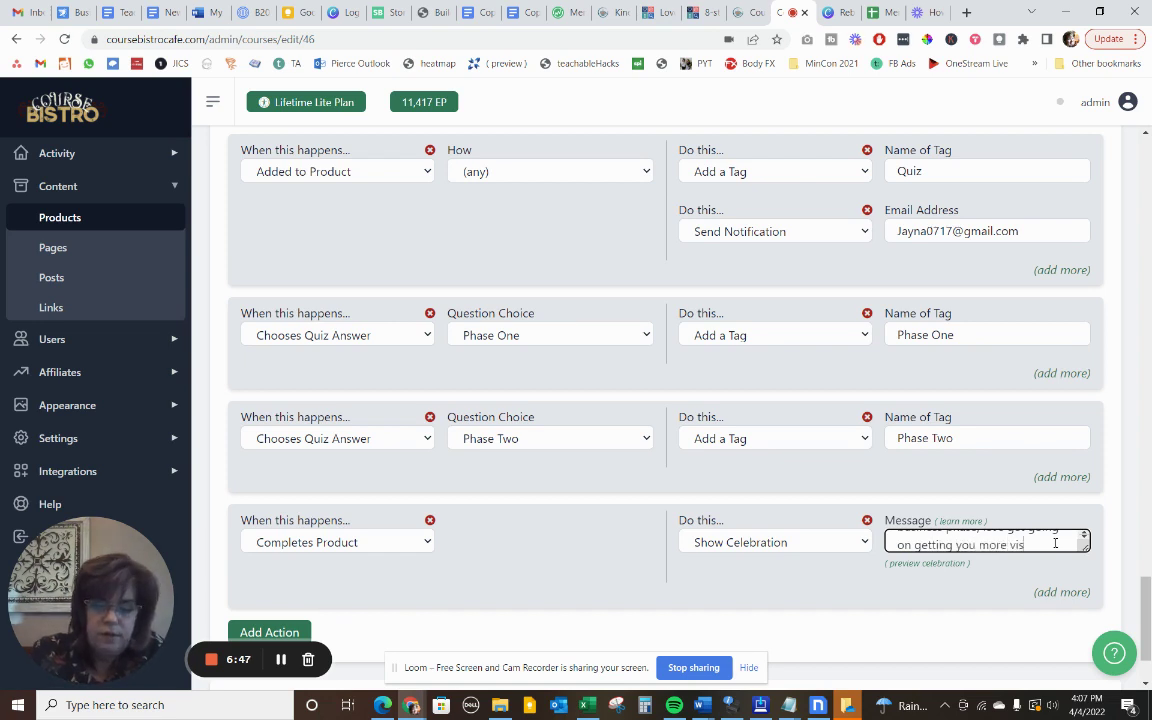
pyautogui.write('ibility for your')
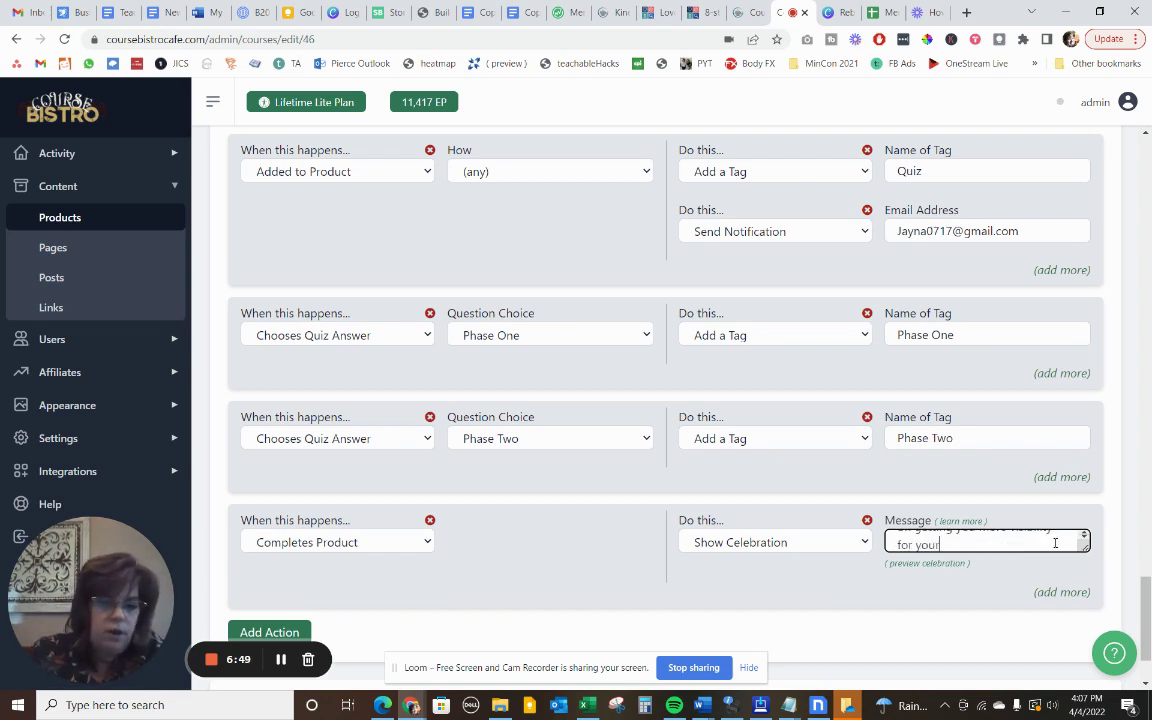
pyautogui.write(' amazing ')
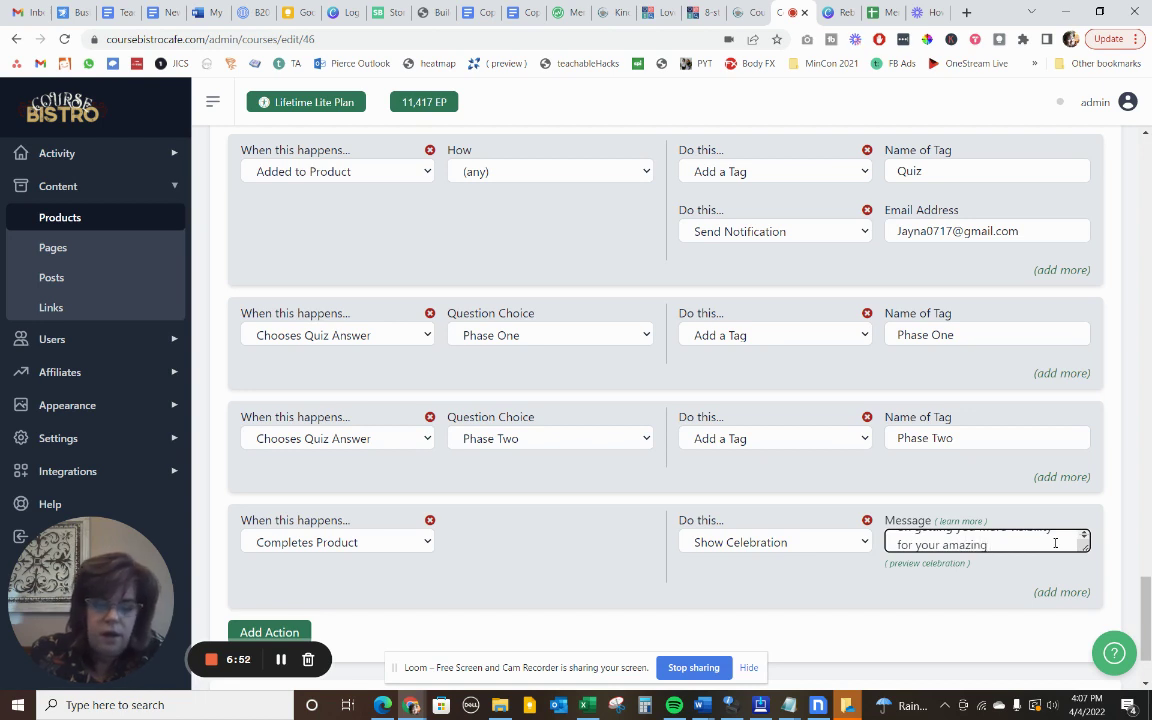
pyautogui.write('MV Marke')
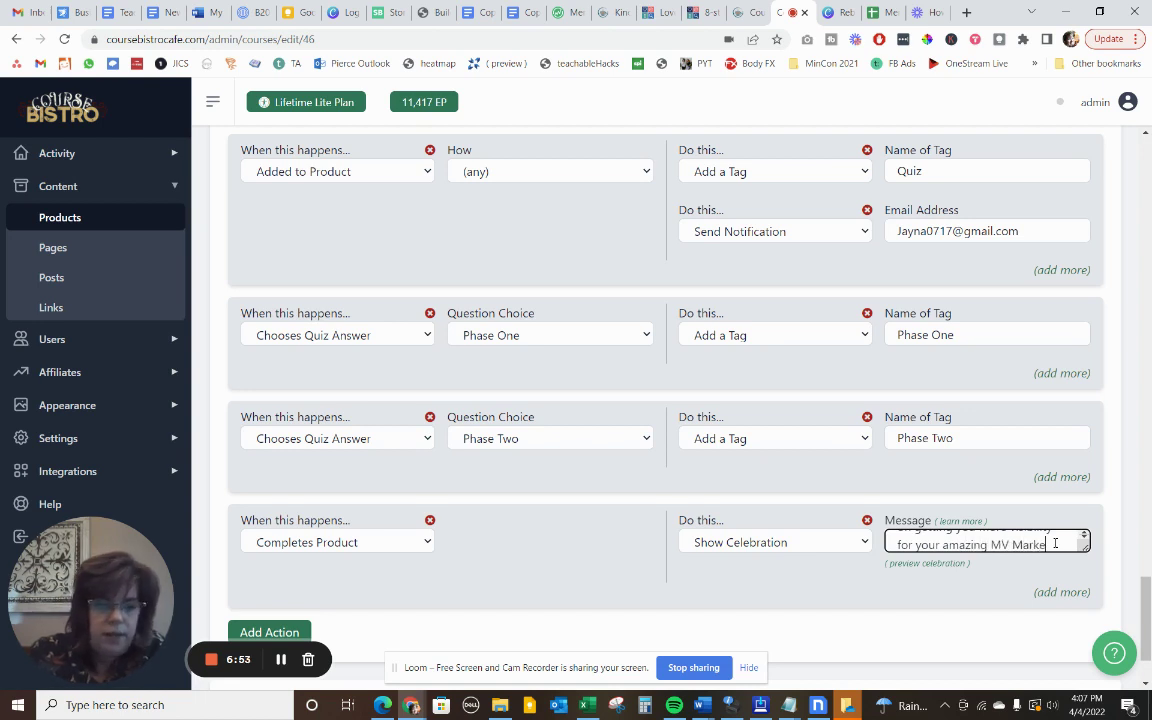
pyautogui.write('tplace!')
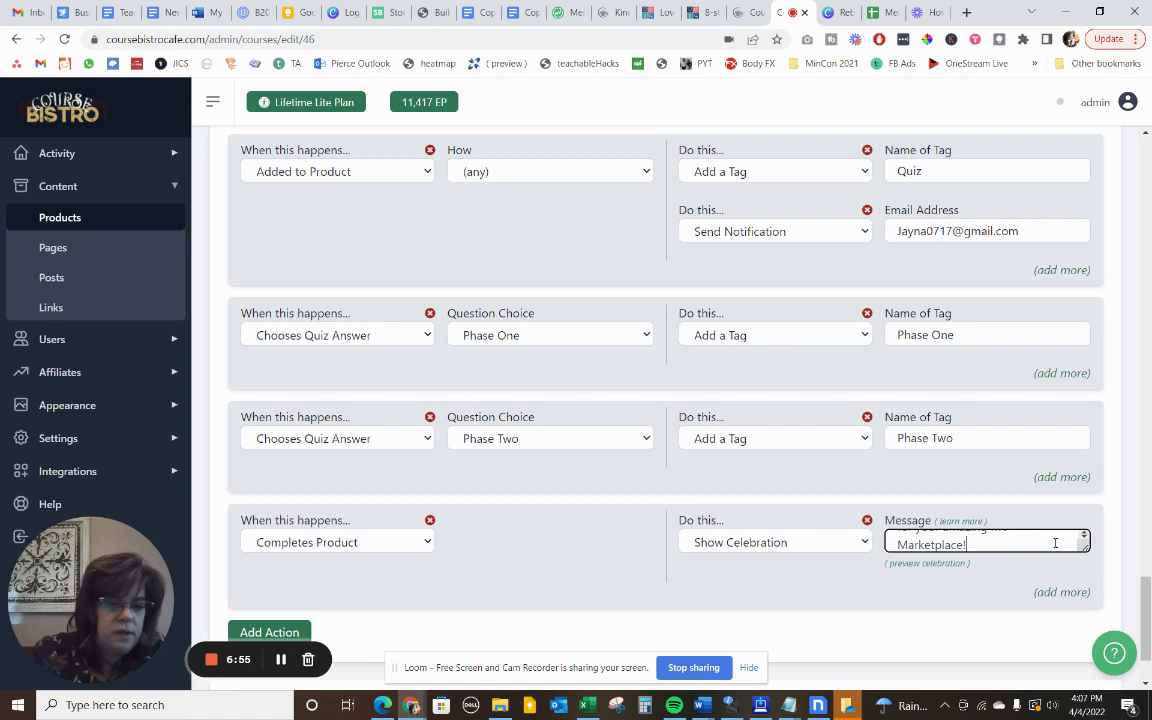
pyautogui.click(1023, 588)
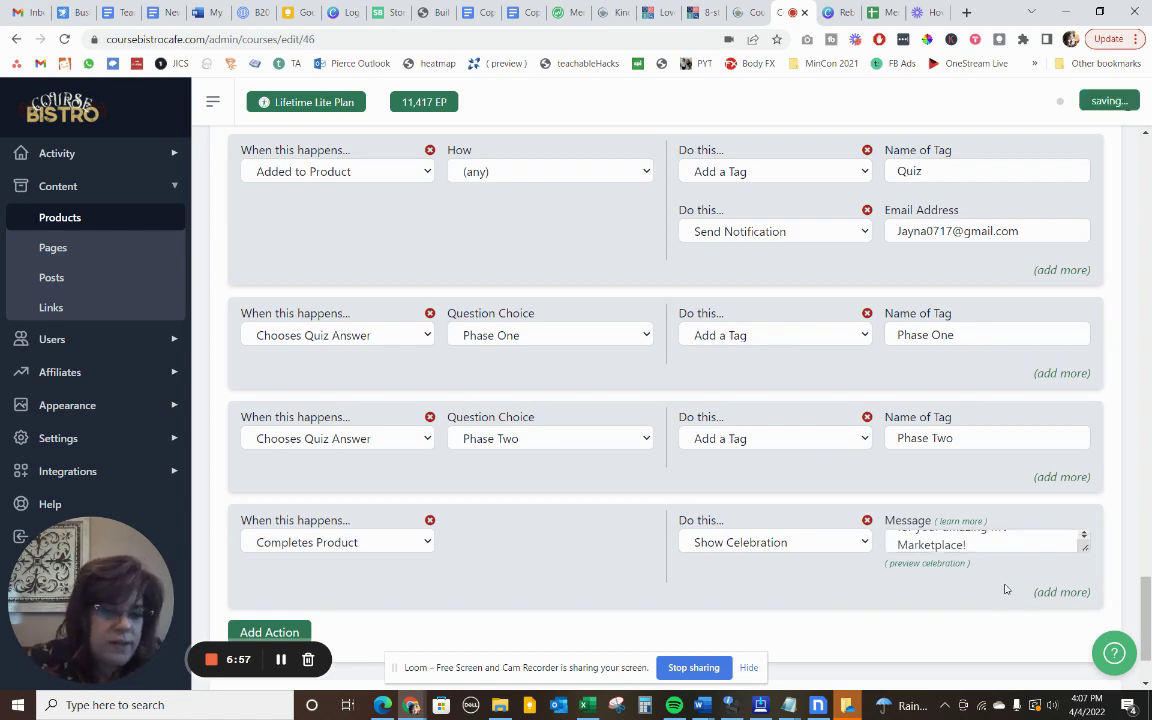
pyautogui.click(928, 564)
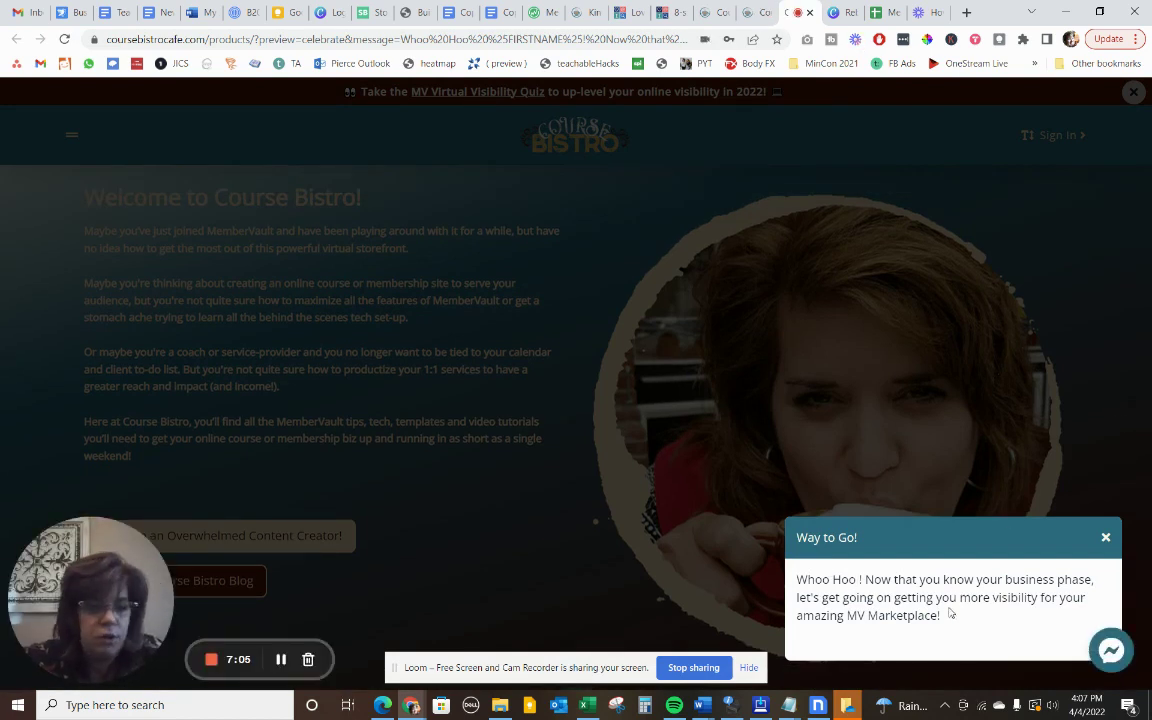
pyautogui.click(993, 479)
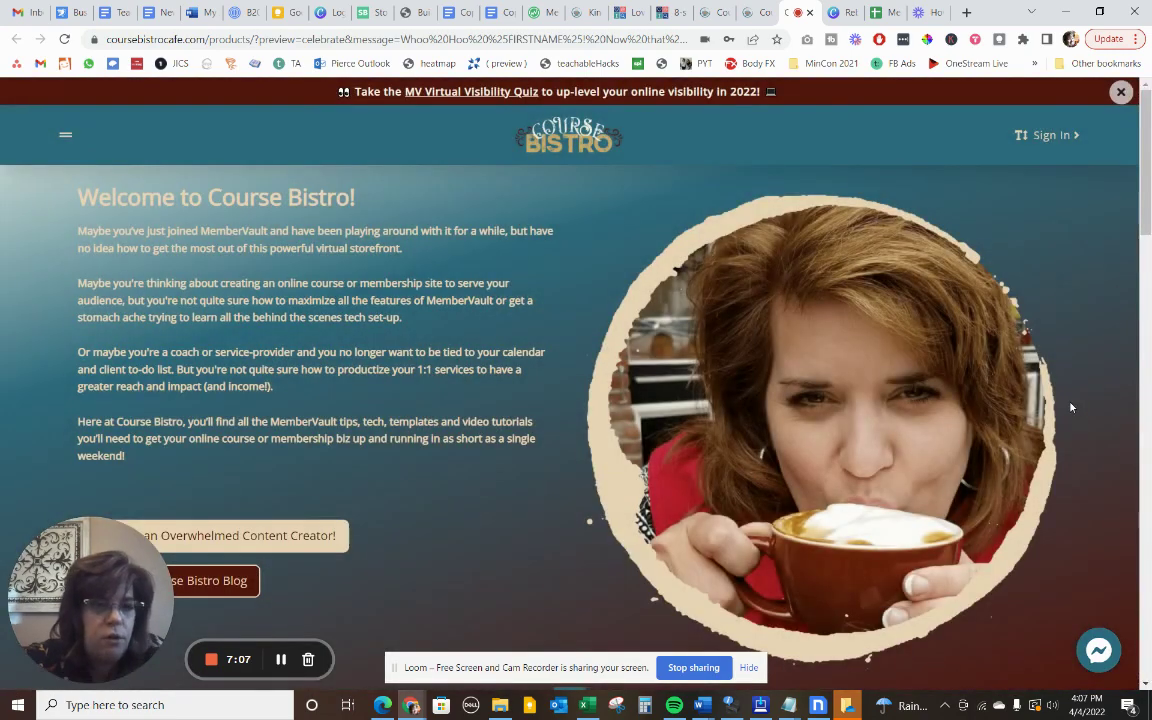
pyautogui.click(756, 18)
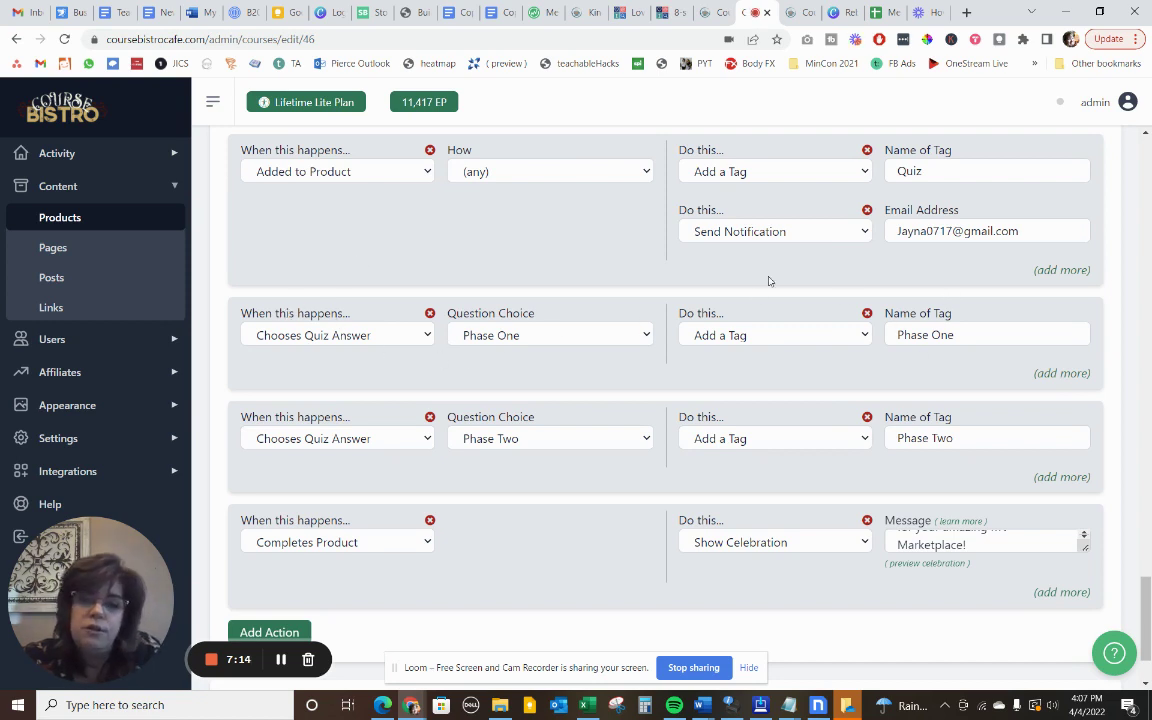
pyautogui.doubleClick(925, 174)
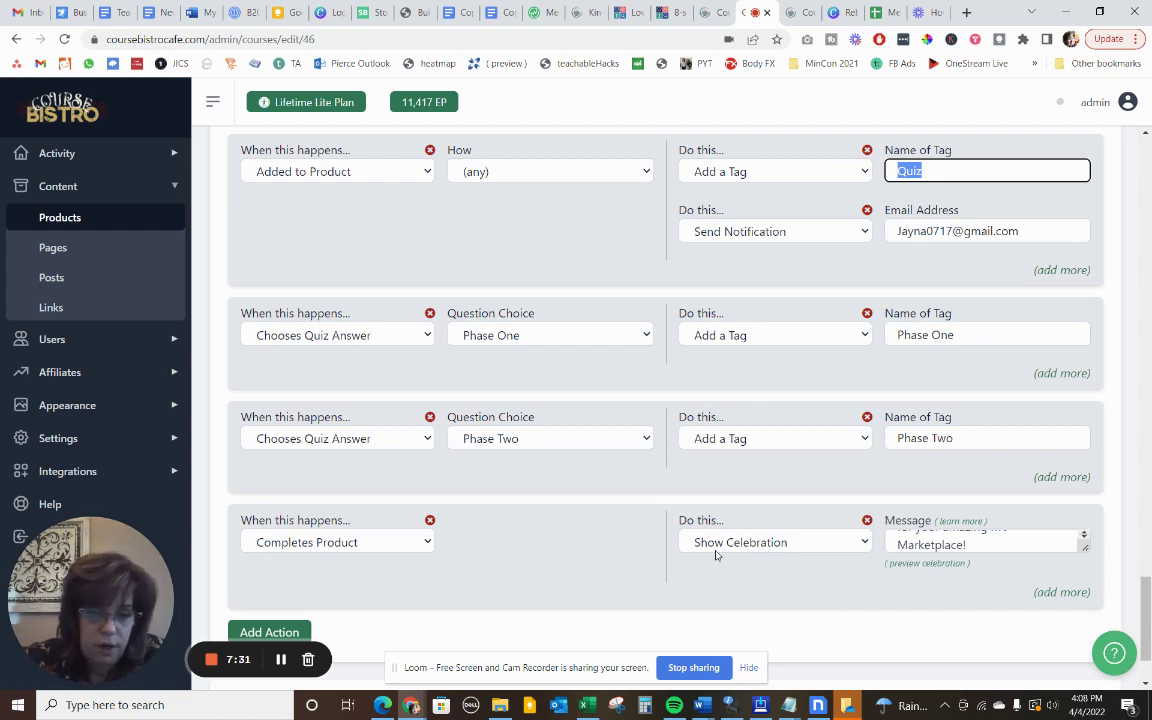
pyautogui.click(342, 546)
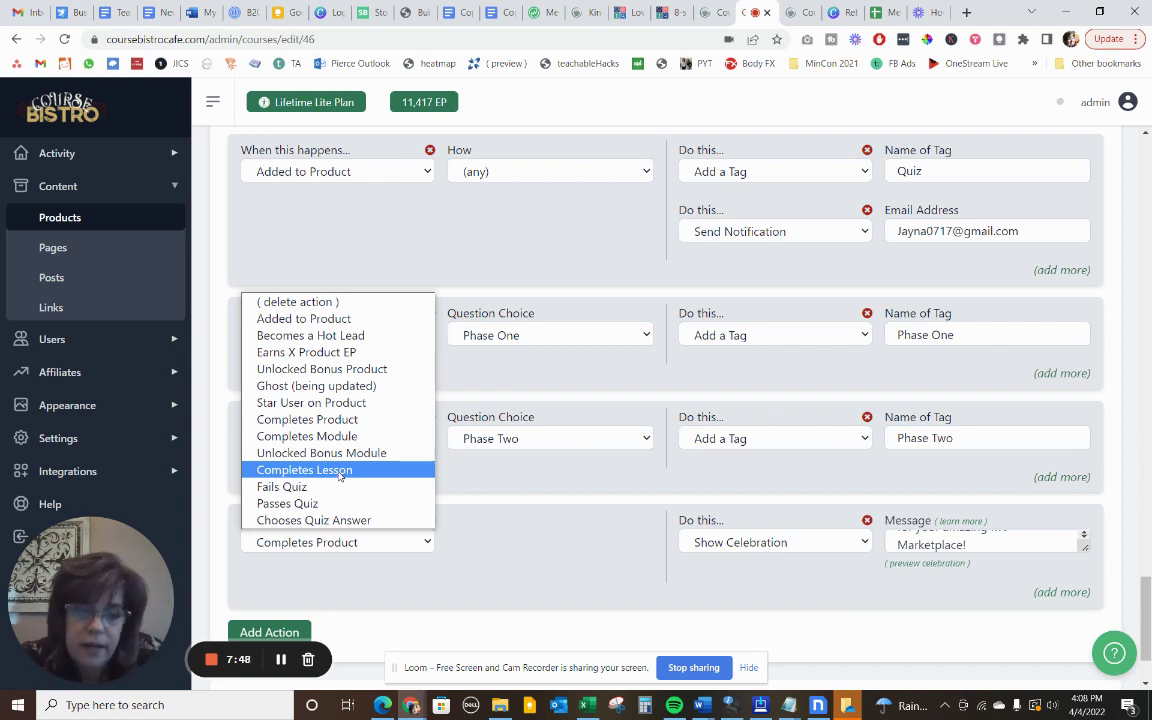
pyautogui.click(967, 544)
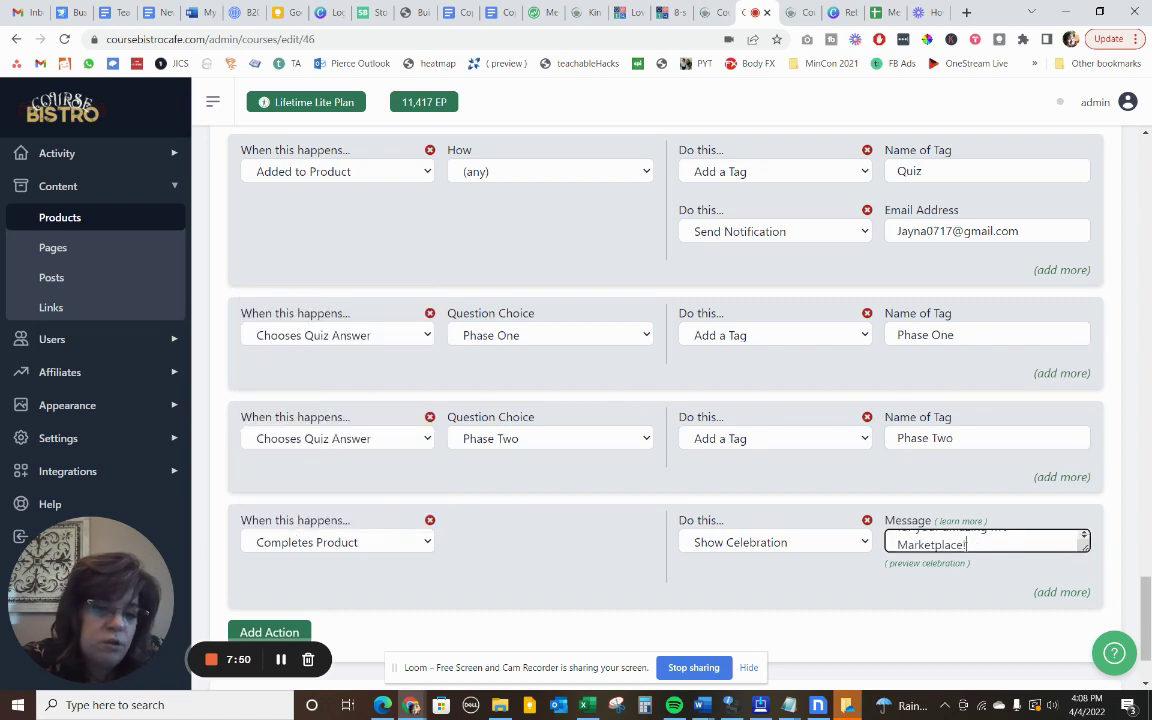